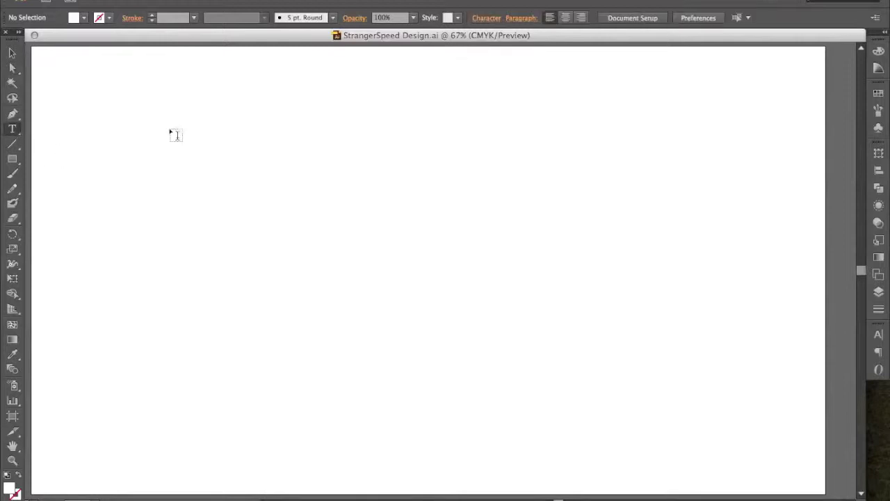
Set the CJ text to 72 pt and browse the Character panel's font family list
{"action": "left_click", "coordinate": [630, 18]}
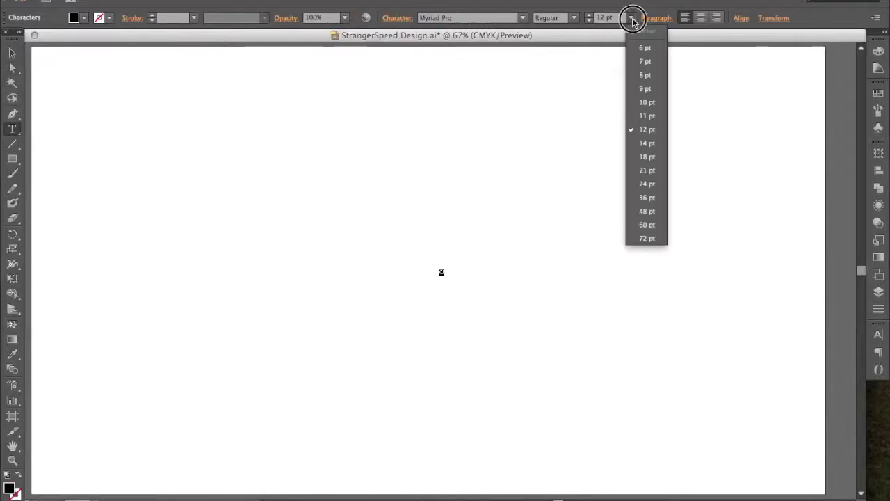
{"action": "left_click", "coordinate": [642, 239]}
{"action": "left_click", "coordinate": [880, 317]}
{"action": "left_click", "coordinate": [847, 338]}
{"action": "scroll", "coordinate": [670, 370], "scroll_direction": "up", "scroll_amount": 10}
{"action": "scroll", "coordinate": [670, 369], "scroll_direction": "up", "scroll_amount": 5}
{"action": "scroll", "coordinate": [534, 23], "scroll_direction": "up", "scroll_amount": 5}
{"action": "key", "text": "Escape"}
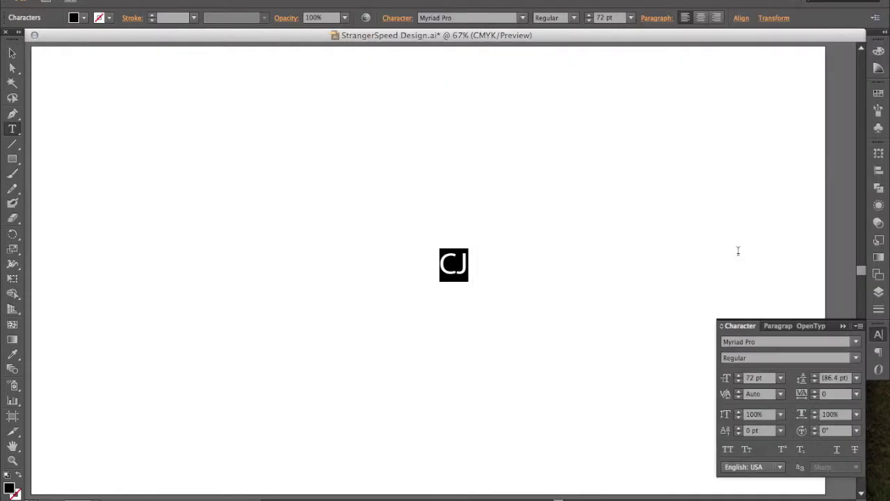
{"action": "left_click", "coordinate": [861, 338]}
{"action": "scroll", "coordinate": [657, 169], "scroll_direction": "up", "scroll_amount": 10}
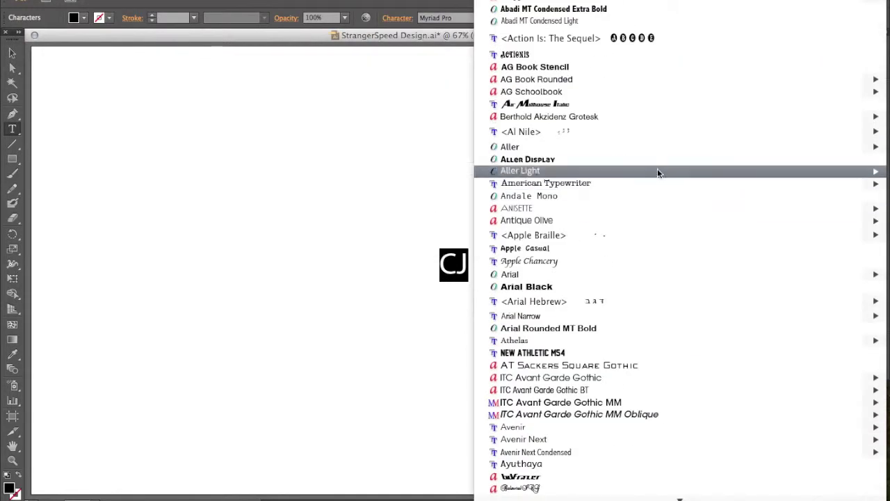
{"action": "key", "text": "Escape"}
Try OPTIAggie-Solid, Apple Chancery, Baskerville Regular and Book Antiqua Regular on the CJ text
{"action": "left_click", "coordinate": [525, 21]}
{"action": "left_click", "coordinate": [512, 199]}
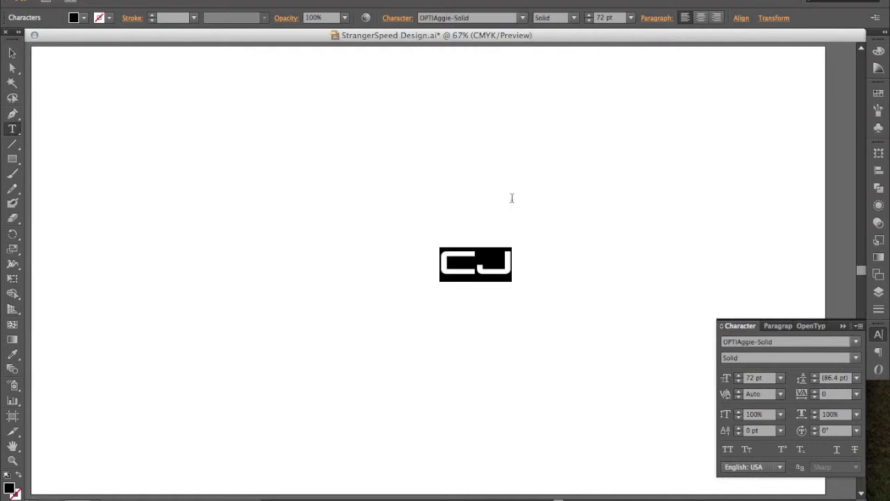
{"action": "type", "text": "8ag"}
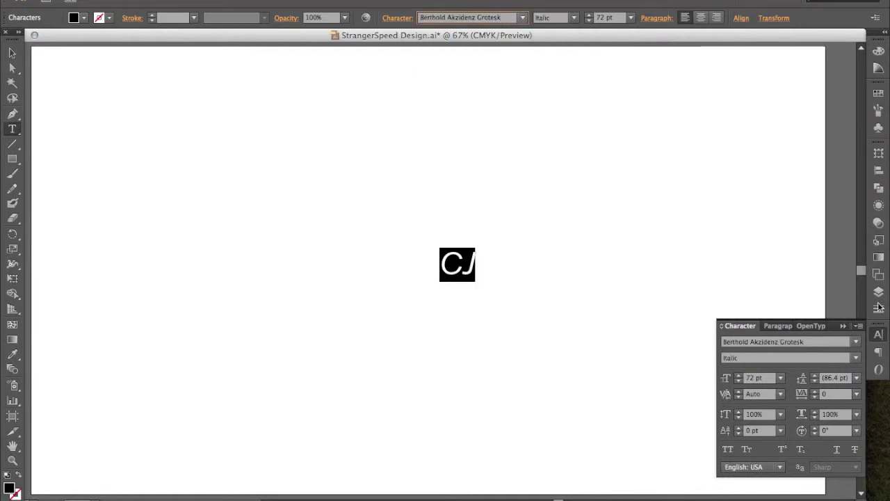
{"action": "left_click", "coordinate": [855, 341]}
{"action": "scroll", "coordinate": [765, 362], "scroll_direction": "down", "scroll_amount": 3}
{"action": "left_click", "coordinate": [775, 391]}
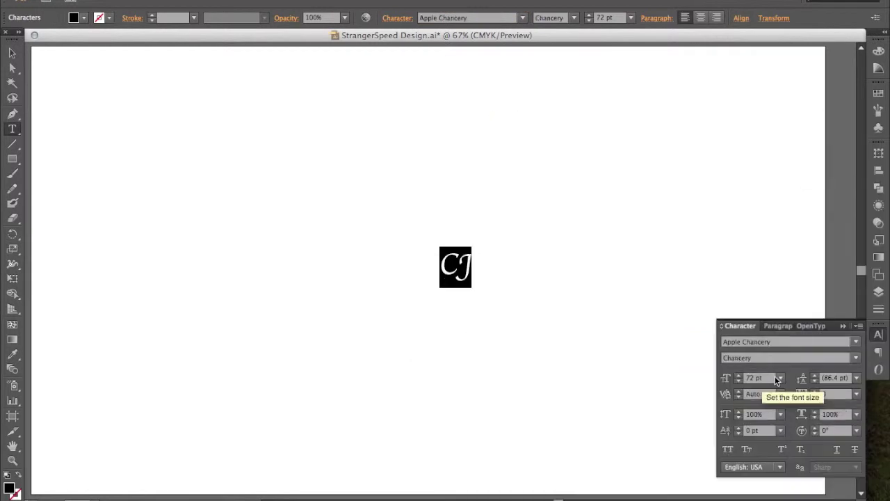
{"action": "left_click", "coordinate": [855, 341]}
{"action": "scroll", "coordinate": [751, 306], "scroll_direction": "down", "scroll_amount": 5}
{"action": "scroll", "coordinate": [739, 292], "scroll_direction": "down", "scroll_amount": 5}
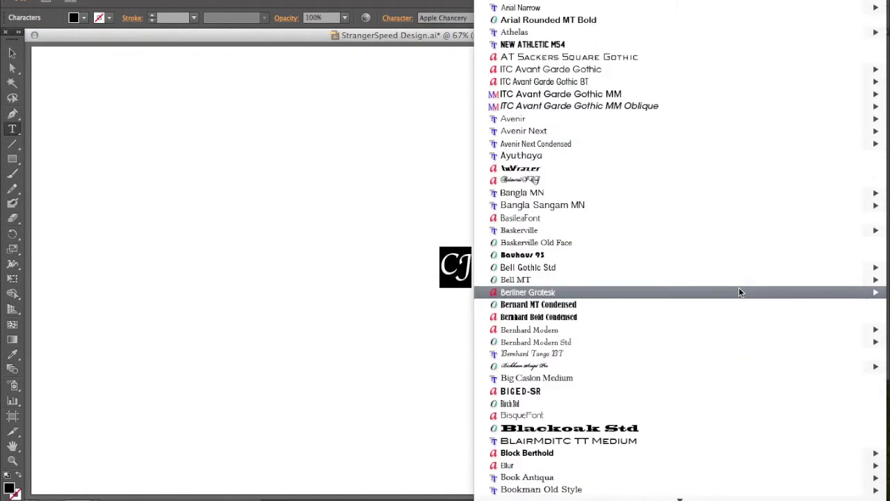
{"action": "mouse_move", "coordinate": [518, 231]}
{"action": "left_click", "coordinate": [410, 228]}
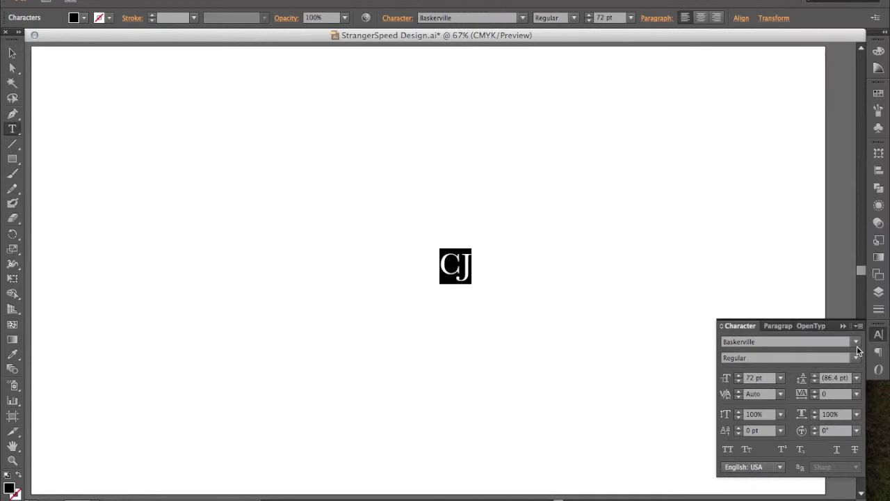
{"action": "left_click", "coordinate": [856, 344]}
{"action": "scroll", "coordinate": [727, 254], "scroll_direction": "down", "scroll_amount": 5}
{"action": "scroll", "coordinate": [726, 254], "scroll_direction": "down", "scroll_amount": 5}
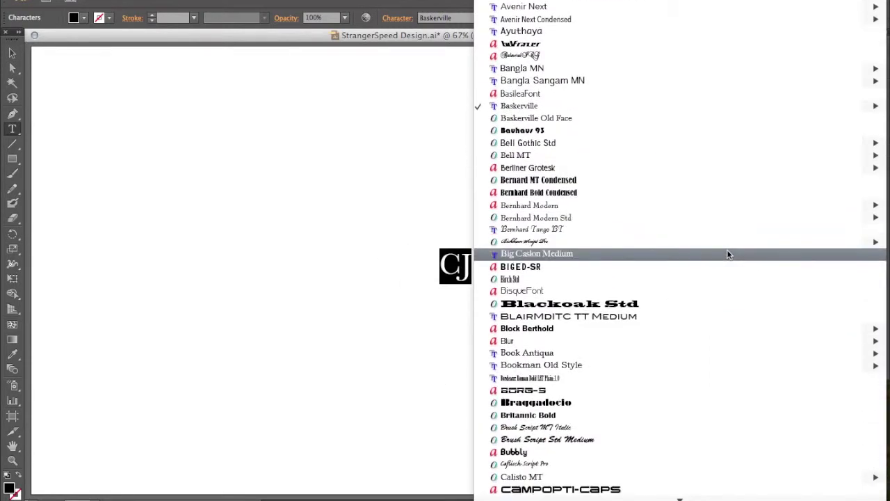
{"action": "left_click", "coordinate": [440, 353]}
Try Charlemagne Std, Copperplate Gothic Light and Engravers' Gothic on the CJ text
{"action": "left_click", "coordinate": [856, 342]}
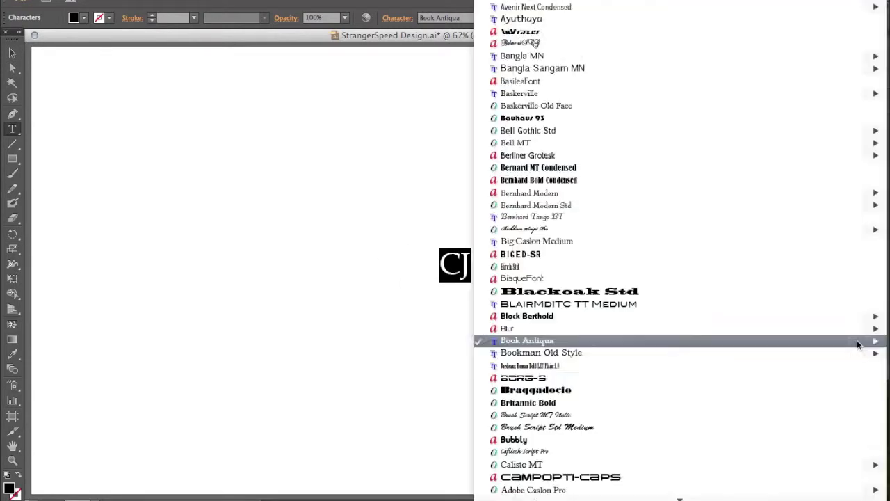
{"action": "scroll", "coordinate": [755, 343], "scroll_direction": "down", "scroll_amount": 3}
{"action": "scroll", "coordinate": [755, 348], "scroll_direction": "down", "scroll_amount": 2}
{"action": "scroll", "coordinate": [756, 350], "scroll_direction": "down", "scroll_amount": 5}
{"action": "scroll", "coordinate": [756, 349], "scroll_direction": "down", "scroll_amount": 3}
{"action": "scroll", "coordinate": [755, 348], "scroll_direction": "down", "scroll_amount": 3}
{"action": "scroll", "coordinate": [755, 345], "scroll_direction": "down", "scroll_amount": 3}
{"action": "left_click", "coordinate": [480, 398]}
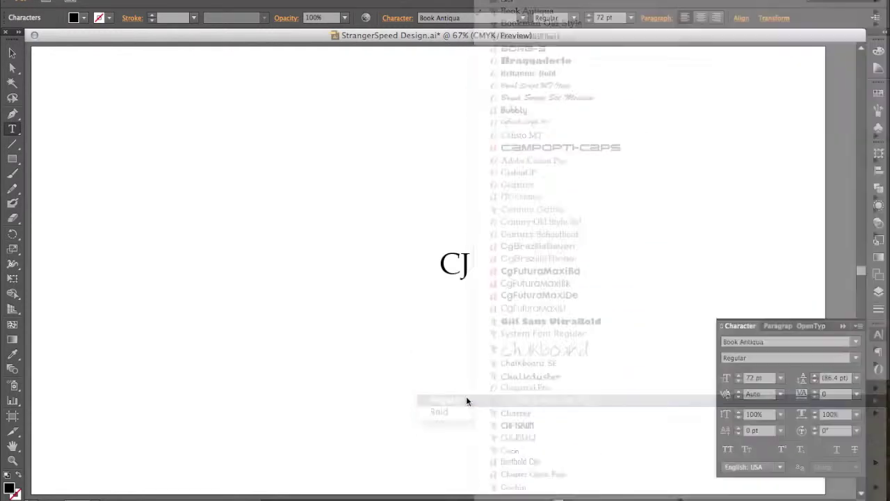
{"action": "left_click", "coordinate": [855, 342]}
{"action": "scroll", "coordinate": [775, 392], "scroll_direction": "down", "scroll_amount": 1}
{"action": "scroll", "coordinate": [775, 388], "scroll_direction": "down", "scroll_amount": 5}
{"action": "scroll", "coordinate": [778, 389], "scroll_direction": "down", "scroll_amount": 1}
{"action": "left_click", "coordinate": [777, 390]}
{"action": "left_click", "coordinate": [856, 343]}
{"action": "scroll", "coordinate": [787, 328], "scroll_direction": "down", "scroll_amount": 2}
{"action": "scroll", "coordinate": [786, 327], "scroll_direction": "down", "scroll_amount": 3}
{"action": "scroll", "coordinate": [786, 328], "scroll_direction": "down", "scroll_amount": 5}
{"action": "scroll", "coordinate": [786, 328], "scroll_direction": "down", "scroll_amount": 1}
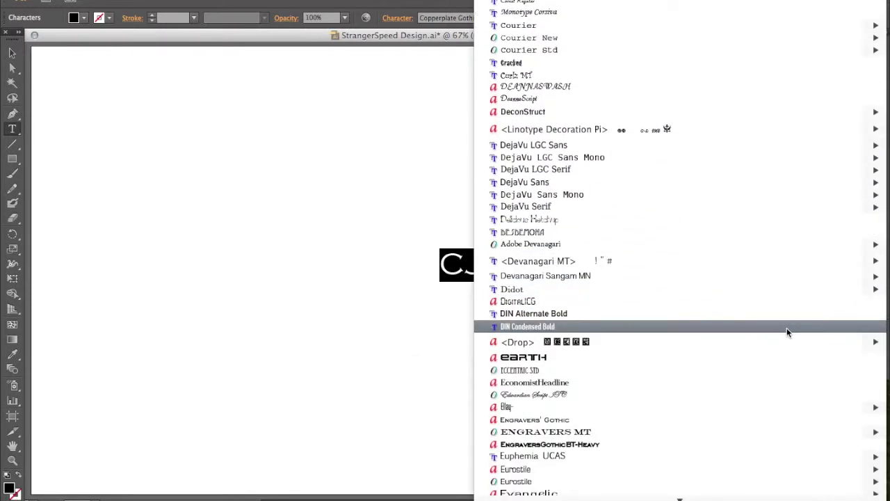
{"action": "left_click", "coordinate": [770, 418]}
Try Garamond, Adobe Garamond Pro, Imprint MT Shadow and Lucida Bright, settling on Minion Pro Regular
{"action": "left_click", "coordinate": [856, 342]}
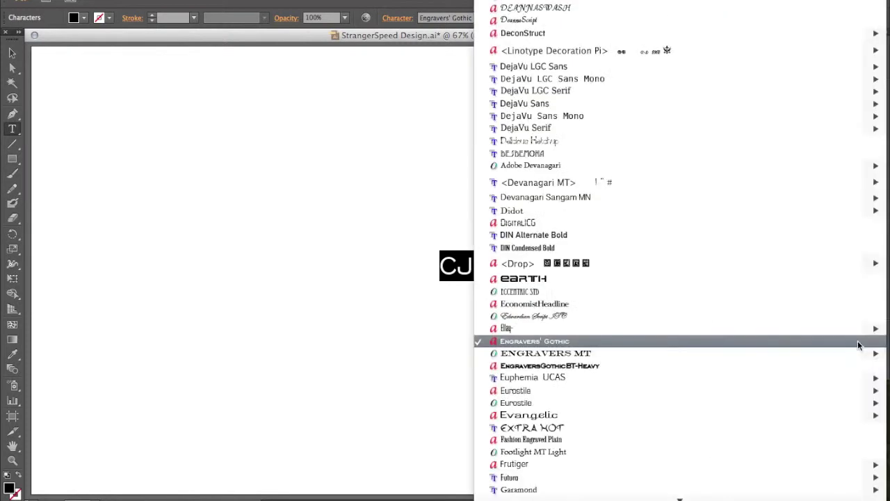
{"action": "scroll", "coordinate": [857, 342], "scroll_direction": "down", "scroll_amount": 3}
{"action": "scroll", "coordinate": [858, 342], "scroll_direction": "down", "scroll_amount": 3}
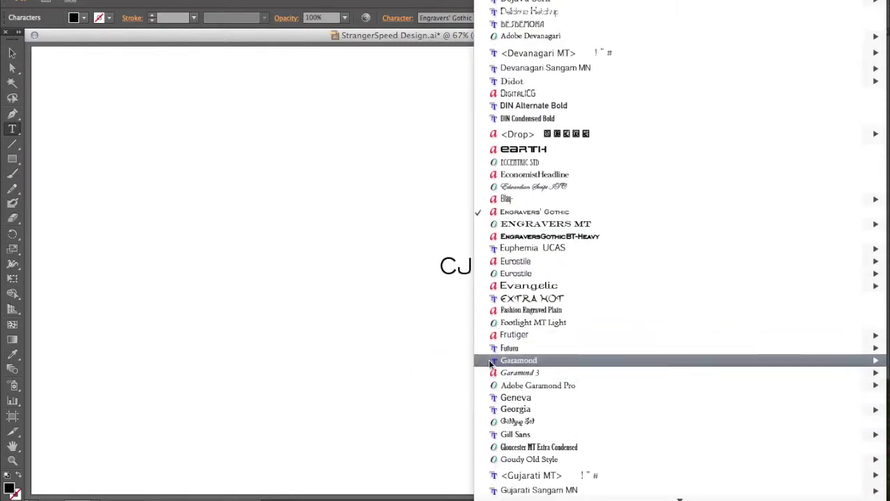
{"action": "left_click", "coordinate": [489, 359]}
{"action": "left_click", "coordinate": [855, 341]}
{"action": "mouse_move", "coordinate": [537, 384]}
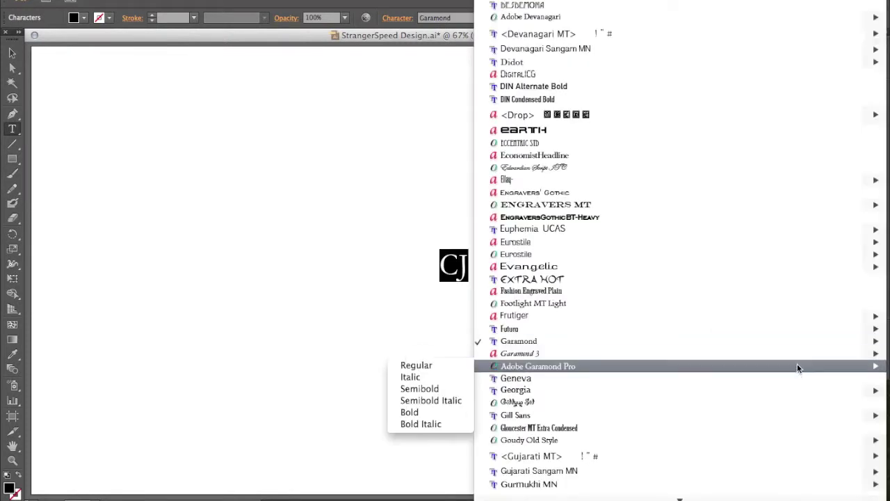
{"action": "left_click", "coordinate": [490, 365]}
{"action": "left_click", "coordinate": [858, 342]}
{"action": "scroll", "coordinate": [770, 348], "scroll_direction": "down", "scroll_amount": 4}
{"action": "scroll", "coordinate": [770, 348], "scroll_direction": "down", "scroll_amount": 2}
{"action": "scroll", "coordinate": [772, 349], "scroll_direction": "down", "scroll_amount": 8}
{"action": "scroll", "coordinate": [772, 350], "scroll_direction": "down", "scroll_amount": 2}
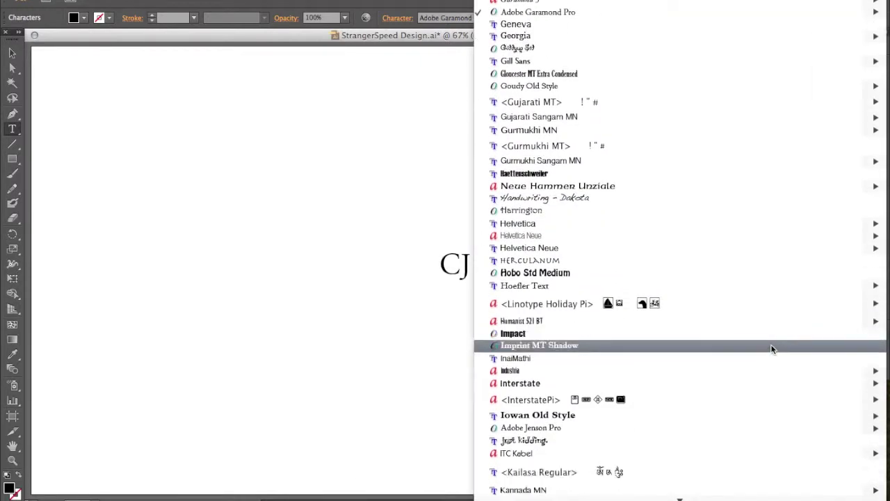
{"action": "left_click", "coordinate": [771, 348]}
{"action": "scroll", "coordinate": [744, 348], "scroll_direction": "down", "scroll_amount": 3}
{"action": "scroll", "coordinate": [744, 350], "scroll_direction": "down", "scroll_amount": 4}
{"action": "scroll", "coordinate": [744, 350], "scroll_direction": "down", "scroll_amount": 2}
{"action": "scroll", "coordinate": [744, 350], "scroll_direction": "down", "scroll_amount": 3}
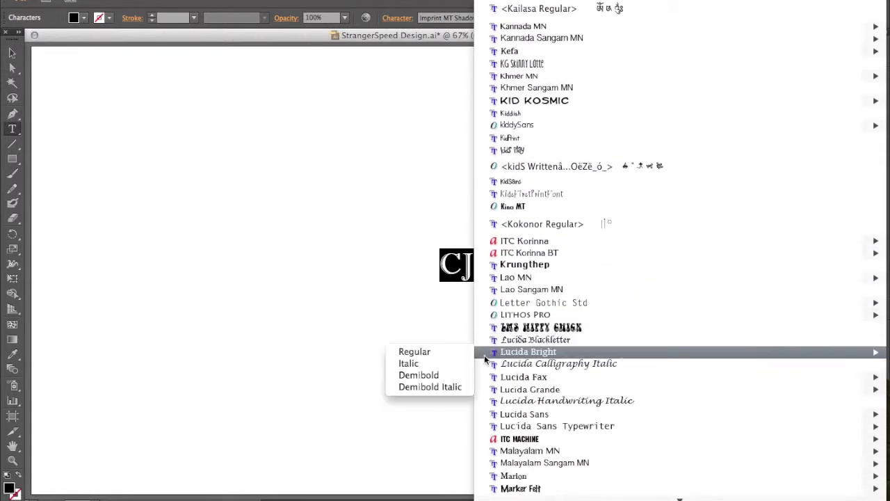
{"action": "left_click", "coordinate": [445, 359]}
{"action": "left_click", "coordinate": [758, 341]}
{"action": "scroll", "coordinate": [686, 320], "scroll_direction": "down", "scroll_amount": 1}
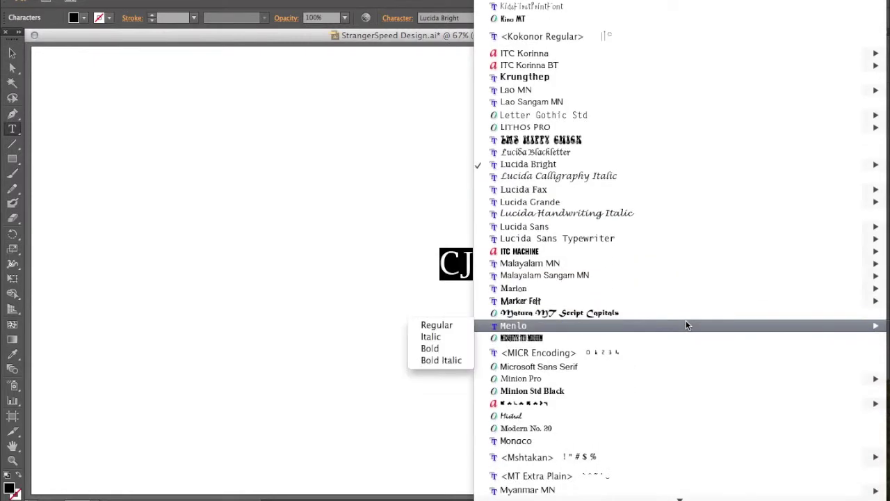
{"action": "left_click", "coordinate": [443, 401]}
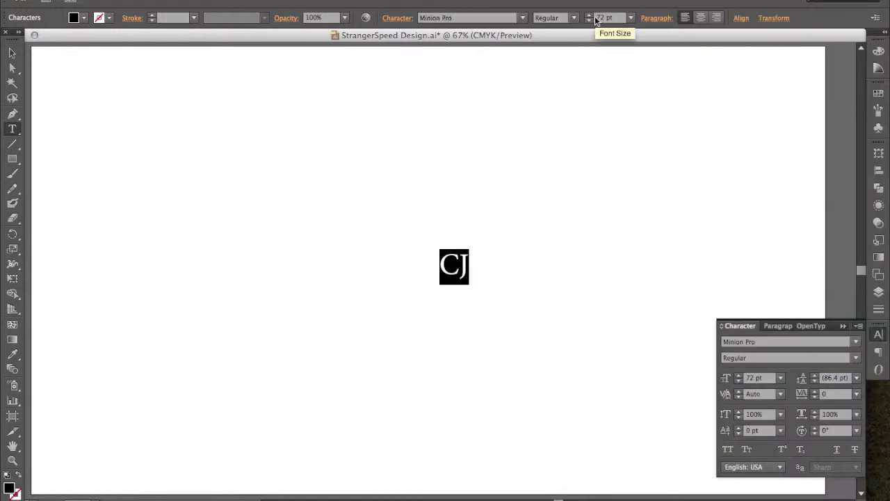
{"action": "type", "text": "144"}
Commit the CJ text at 144 pt, undo a stray letter, and exit text editing
{"action": "key", "text": "Return"}
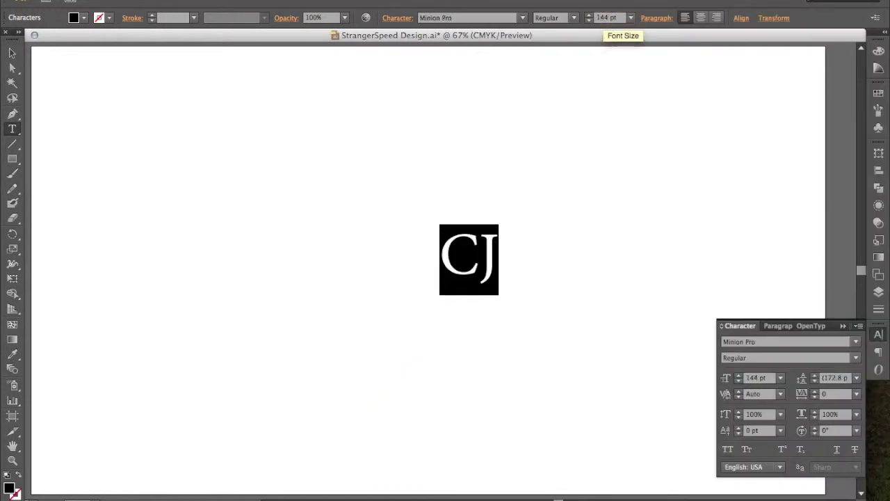
{"action": "type", "text": "v"}
{"action": "key", "text": "ctrl+z"}
{"action": "key", "text": "Escape"}
{"action": "left_click", "coordinate": [177, 172]}
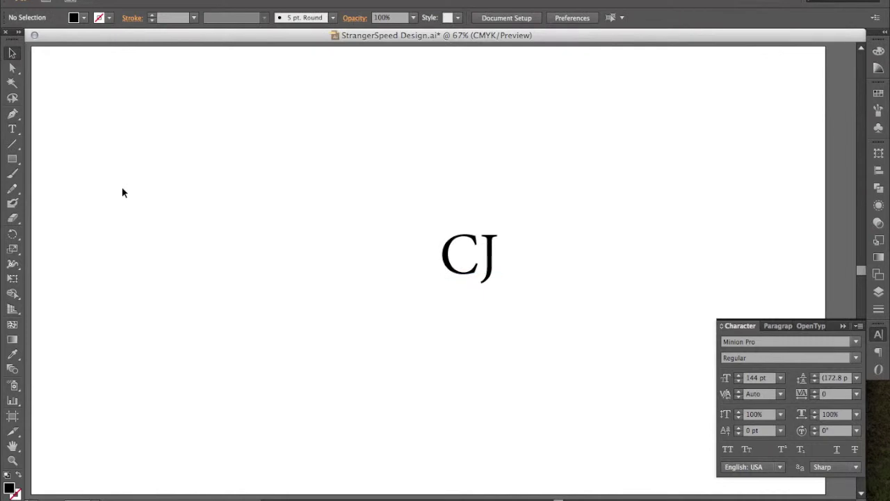
Duplicate the CJ text, expand the copy into outlines, and enlarge it about three times
{"action": "left_click", "coordinate": [453, 260]}
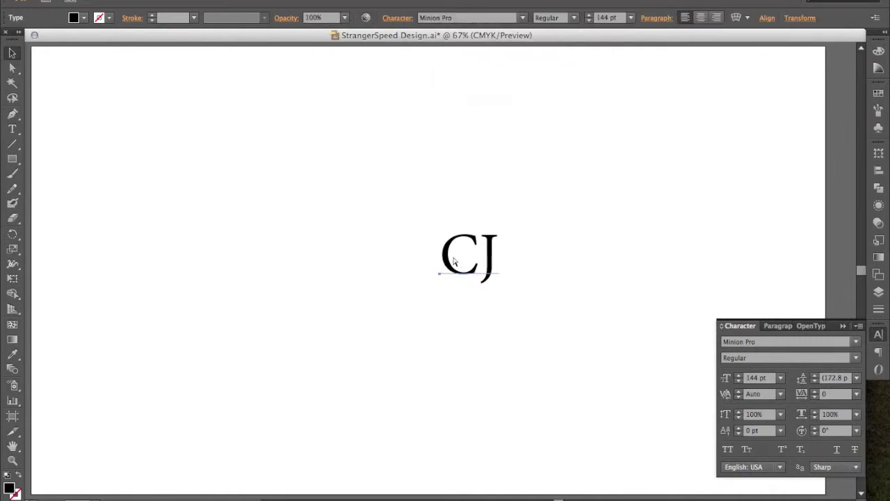
{"action": "left_click_drag", "start_coordinate": [477, 247], "coordinate": [198, 242]}
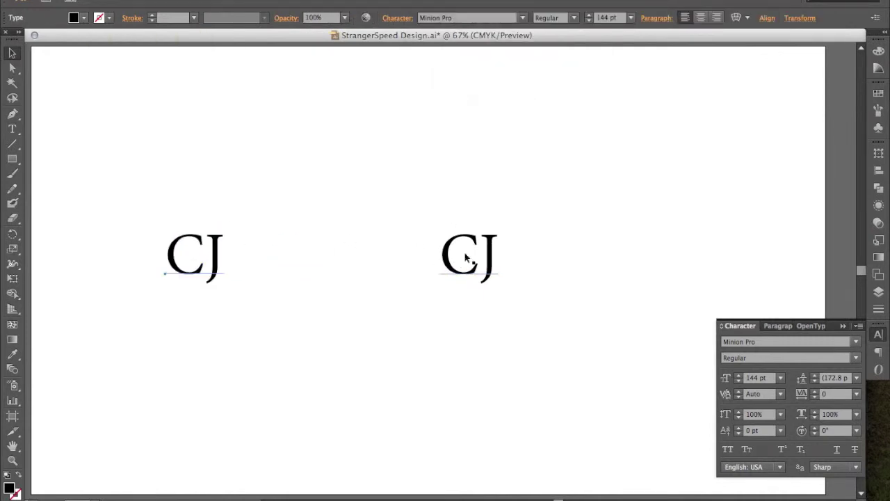
{"action": "left_click", "coordinate": [205, 105]}
{"action": "left_click", "coordinate": [295, 129]}
{"action": "left_click", "coordinate": [495, 257]}
{"action": "left_click_drag", "start_coordinate": [417, 193], "coordinate": [264, 104]}
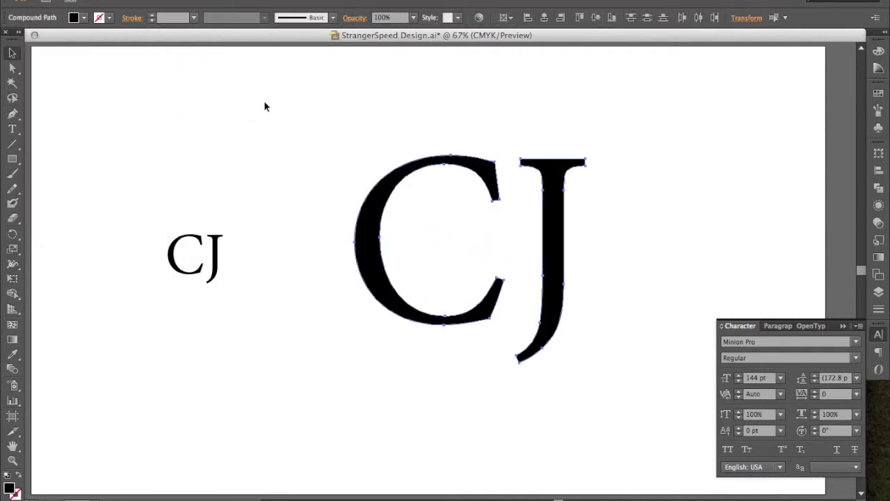
Rotate the J onto its side and position it as a bar beneath the C
{"action": "key", "text": "r"}
{"action": "mouse_move", "coordinate": [562, 199]}
{"action": "left_mouse_down"}
{"action": "mouse_move", "coordinate": [745, 252]}
{"action": "mouse_move", "coordinate": [689, 311]}
{"action": "left_mouse_up"}
{"action": "key", "text": "v"}
{"action": "left_click_drag", "start_coordinate": [626, 258], "coordinate": [452, 317]}
{"action": "left_click_drag", "start_coordinate": [564, 222], "coordinate": [310, 335]}
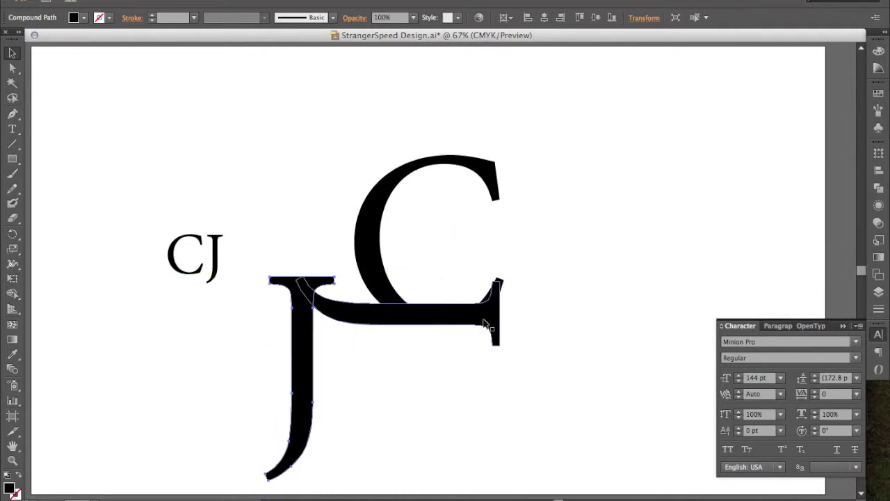
{"action": "left_click_drag", "start_coordinate": [484, 323], "coordinate": [486, 313]}
Adjust the upturned tip at the bar's end and nudge the J stem onto the bar
{"action": "key", "text": "z"}
{"action": "left_click_drag", "start_coordinate": [453, 249], "coordinate": [584, 381]}
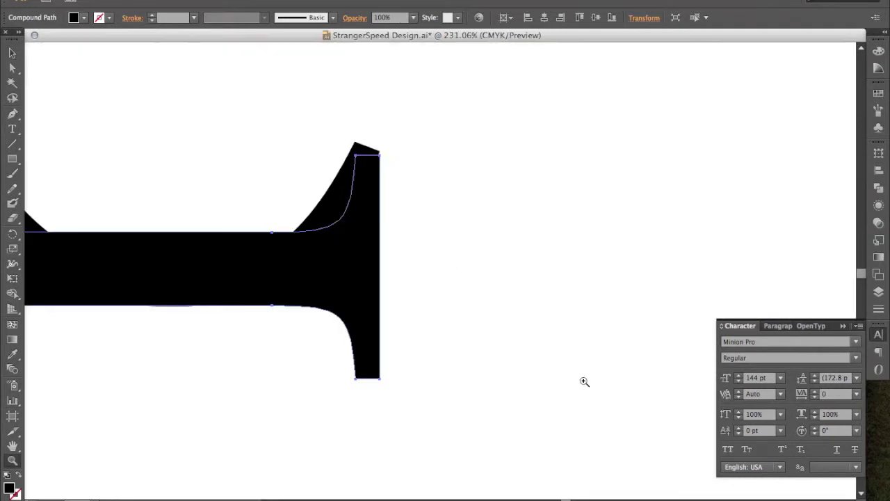
{"action": "left_click_drag", "start_coordinate": [381, 159], "coordinate": [380, 150]}
{"action": "key", "text": "ctrl+0"}
{"action": "left_click_drag", "start_coordinate": [295, 311], "coordinate": [304, 298]}
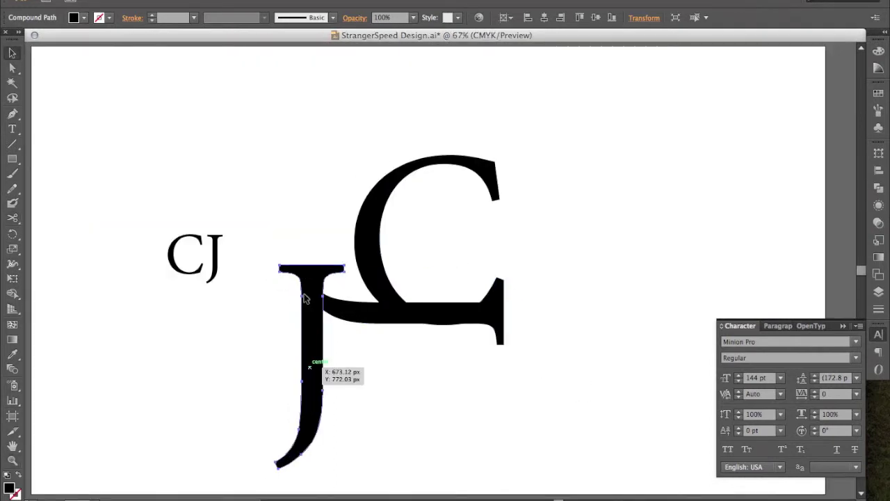
Move the JC monogram right on the page and drag a copy of the J bar left
{"action": "left_click", "coordinate": [266, 171]}
{"action": "left_click_drag", "start_coordinate": [445, 389], "coordinate": [252, 248]}
{"action": "left_click_drag", "start_coordinate": [316, 281], "coordinate": [561, 227]}
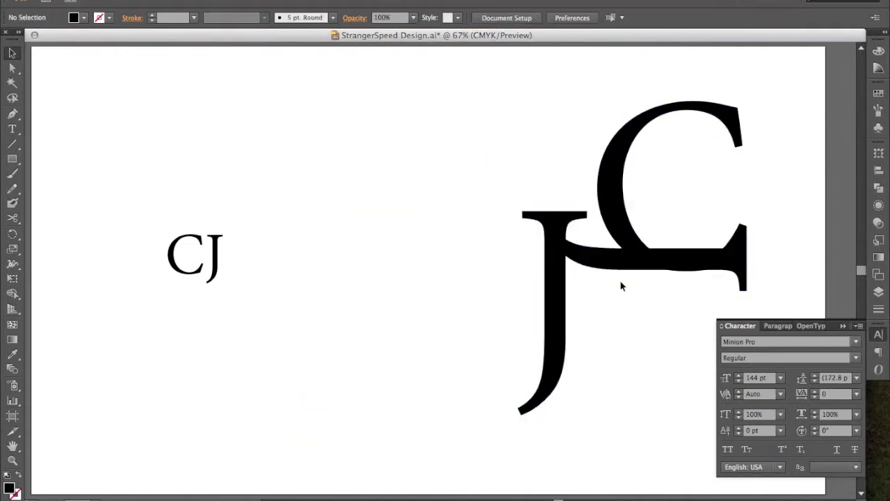
{"action": "key", "text": "z"}
{"action": "left_click_drag", "start_coordinate": [521, 183], "coordinate": [662, 288]}
{"action": "key", "text": "ctrl+0"}
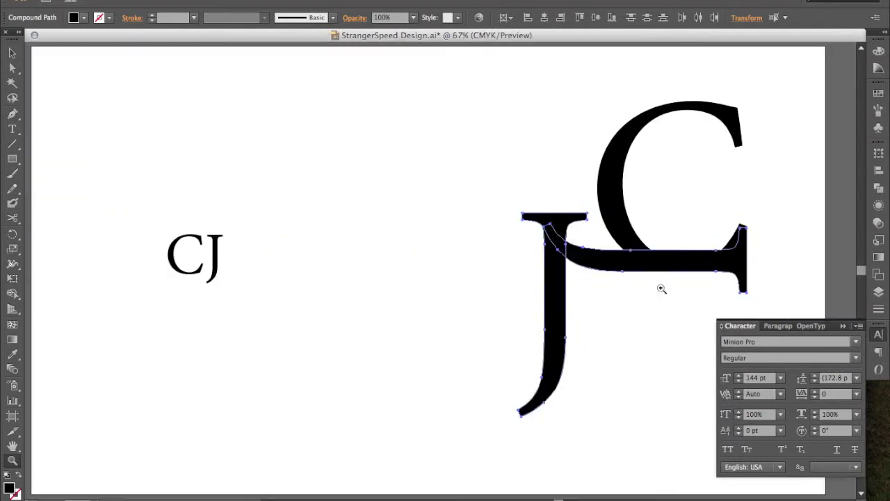
{"action": "key", "text": "v"}
{"action": "mouse_move", "coordinate": [666, 253]}
{"action": "left_mouse_down"}
{"action": "mouse_move", "coordinate": [446, 263]}
{"action": "mouse_move", "coordinate": [338, 252]}
{"action": "mouse_move", "coordinate": [333, 372]}
{"action": "mouse_move", "coordinate": [314, 228]}
{"action": "left_mouse_up"}
Turn the J copy upright and flip it horizontally about its centre
{"action": "key", "text": "r"}
{"action": "key", "text": "v"}
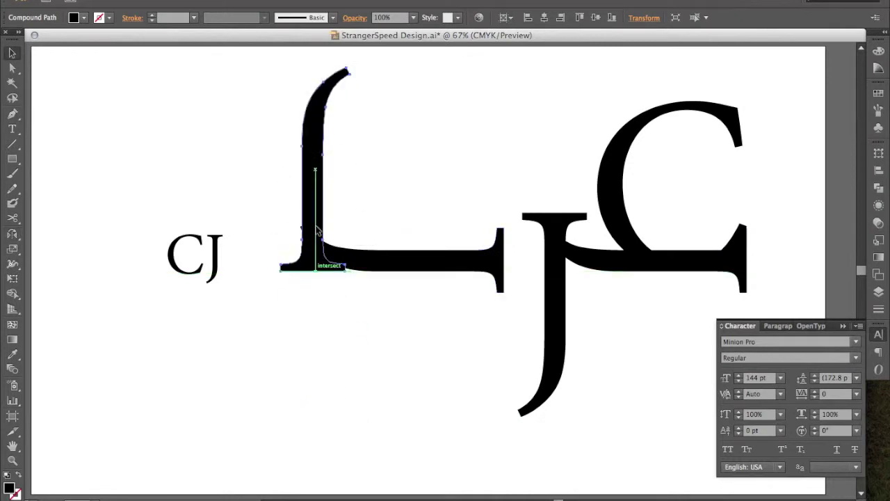
{"action": "left_click", "coordinate": [402, 228]}
{"action": "left_click", "coordinate": [412, 267]}
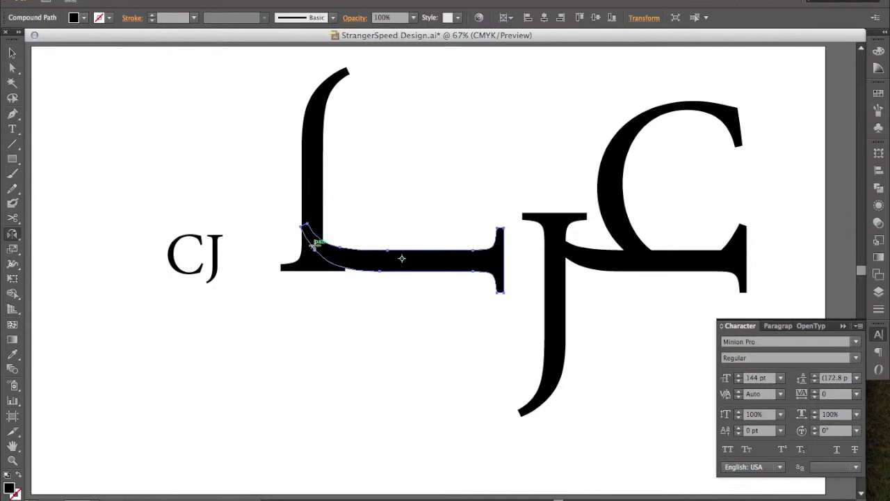
{"action": "mouse_move", "coordinate": [314, 243]}
{"action": "left_mouse_down"}
{"action": "mouse_move", "coordinate": [311, 191]}
{"action": "mouse_move", "coordinate": [383, 306]}
{"action": "left_mouse_up"}
Nudge the upright J's path slightly left where it joins the bar
{"action": "key", "text": "z"}
{"action": "key", "text": "a"}
{"action": "left_click_drag", "start_coordinate": [329, 206], "coordinate": [338, 207]}
{"action": "key", "text": "Left"}
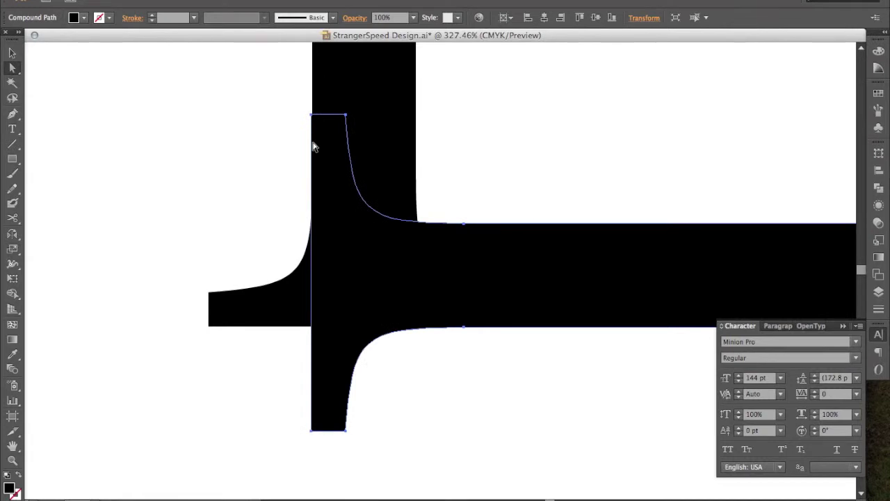
{"action": "key", "text": "ctrl+0"}
{"action": "key", "text": "v"}
{"action": "left_click", "coordinate": [328, 145]}
Copy the right C to the left side and move the original CJ text off the artboard
{"action": "mouse_move", "coordinate": [688, 264]}
{"action": "left_mouse_down"}
{"action": "mouse_move", "coordinate": [215, 264]}
{"action": "mouse_move", "coordinate": [102, 372]}
{"action": "left_mouse_up"}
{"action": "key", "text": "ctrl+minus"}
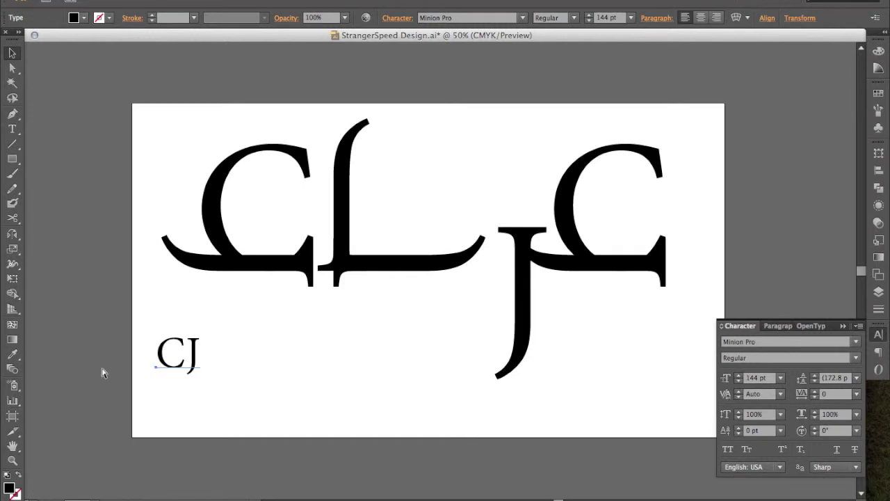
{"action": "key", "text": "ctrl+minus"}
{"action": "left_click_drag", "start_coordinate": [247, 294], "coordinate": [233, 281]}
{"action": "key", "text": "ctrl+0"}
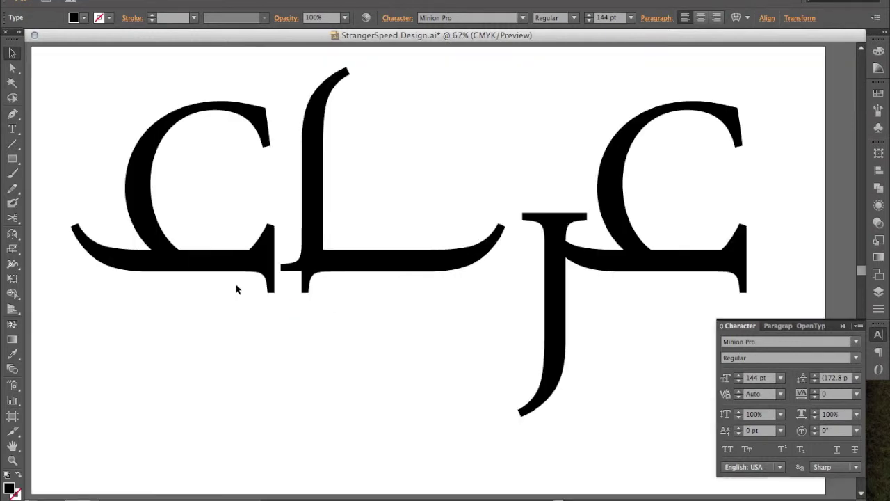
Scale the left C copy to 50% and place it against the tall stroke, showing rulers
{"action": "left_click", "coordinate": [183, 235]}
{"action": "double_click", "coordinate": [12, 248]}
{"action": "type", "text": "50"}
{"action": "key", "text": "Return"}
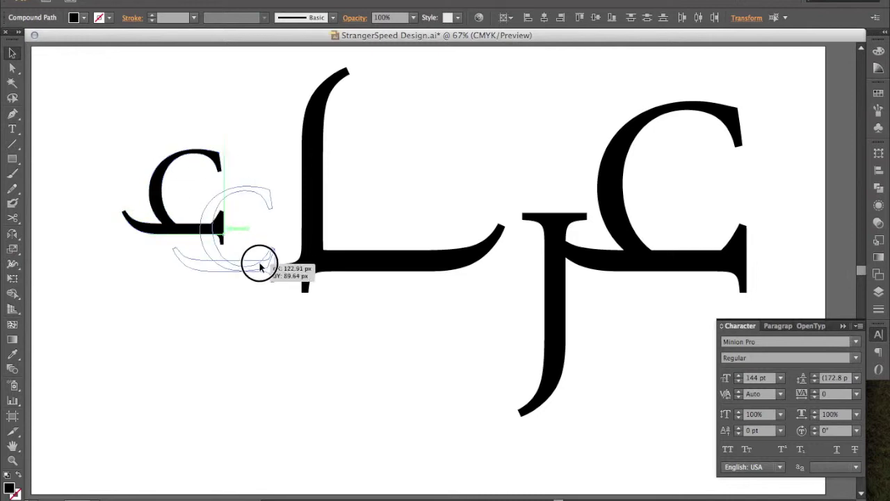
{"action": "left_click_drag", "start_coordinate": [213, 231], "coordinate": [264, 268]}
{"action": "key", "text": "ctrl+r"}
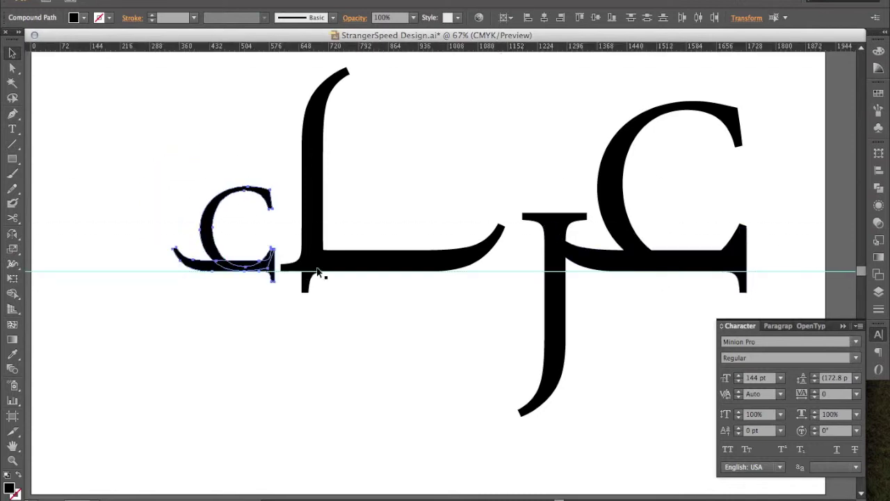
{"action": "left_click_drag", "start_coordinate": [240, 192], "coordinate": [233, 192]}
Select the corner point at the right bar's tip and zoom in on it
{"action": "left_click", "coordinate": [757, 223]}
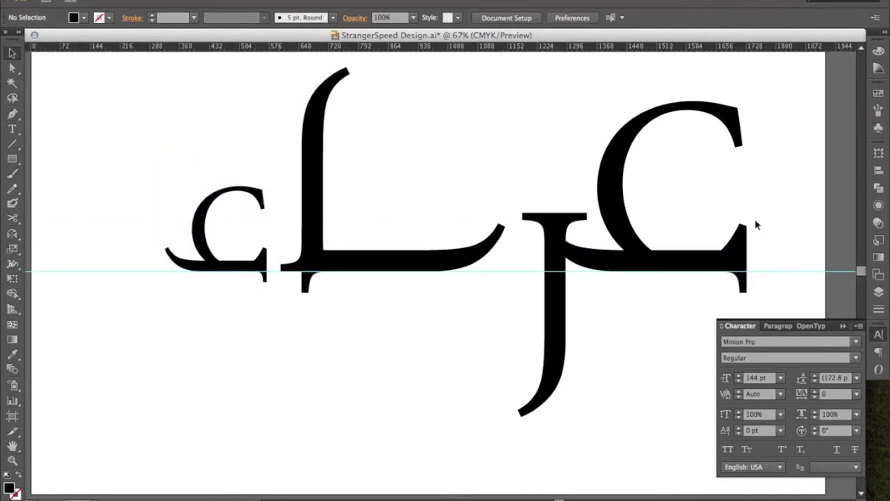
{"action": "key", "text": "a"}
{"action": "key", "text": "z"}
{"action": "left_click_drag", "start_coordinate": [695, 213], "coordinate": [800, 273]}
Square off the right bar's tip by moving its point up to the top corner
{"action": "left_click_drag", "start_coordinate": [387, 161], "coordinate": [384, 126]}
{"action": "left_click", "coordinate": [433, 99]}
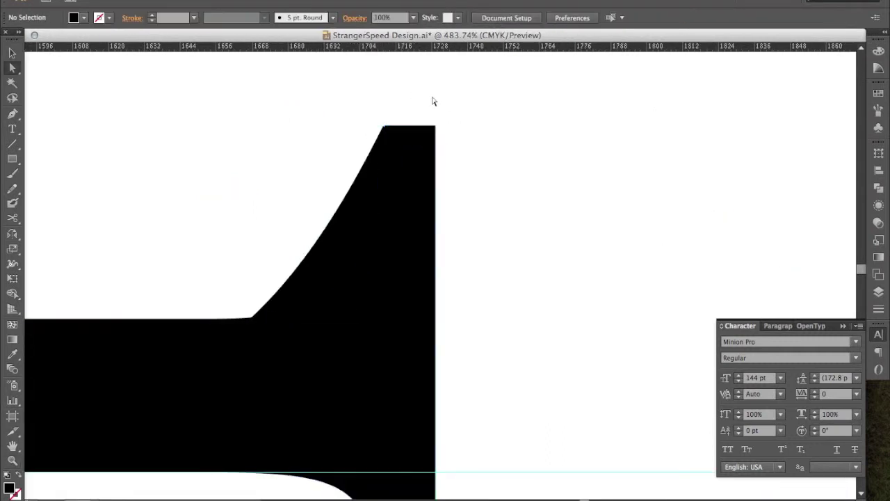
{"action": "left_click", "coordinate": [418, 258]}
{"action": "left_click", "coordinate": [511, 209]}
{"action": "left_click", "coordinate": [383, 128]}
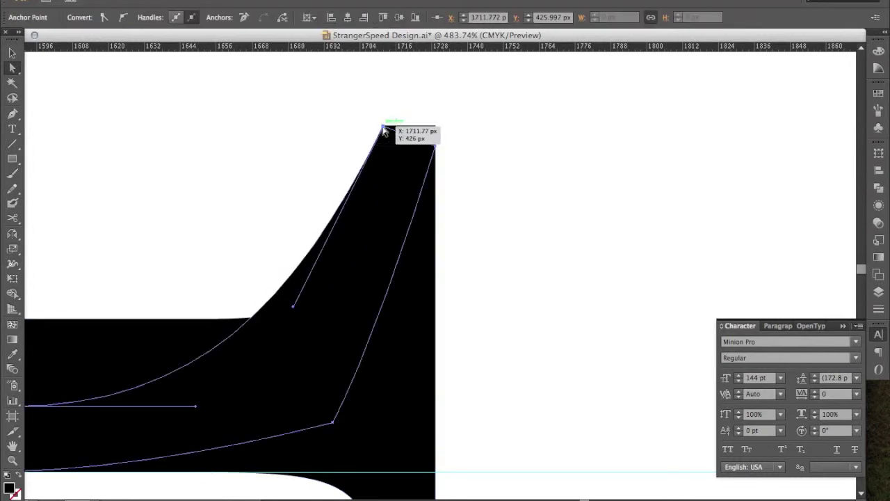
{"action": "left_click", "coordinate": [438, 94]}
{"action": "key", "text": "ctrl+0"}
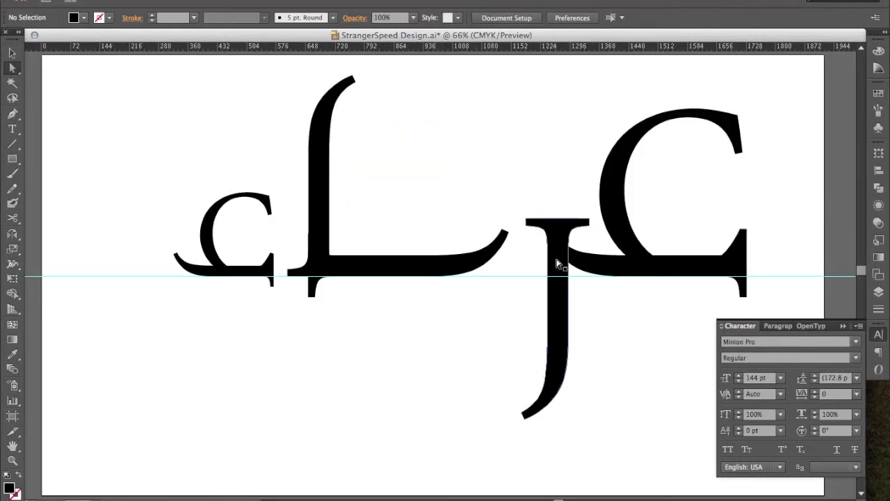
Pull the middle bar's right-end tip point upward to square it off
{"action": "left_click_drag", "start_coordinate": [249, 246], "coordinate": [312, 306]}
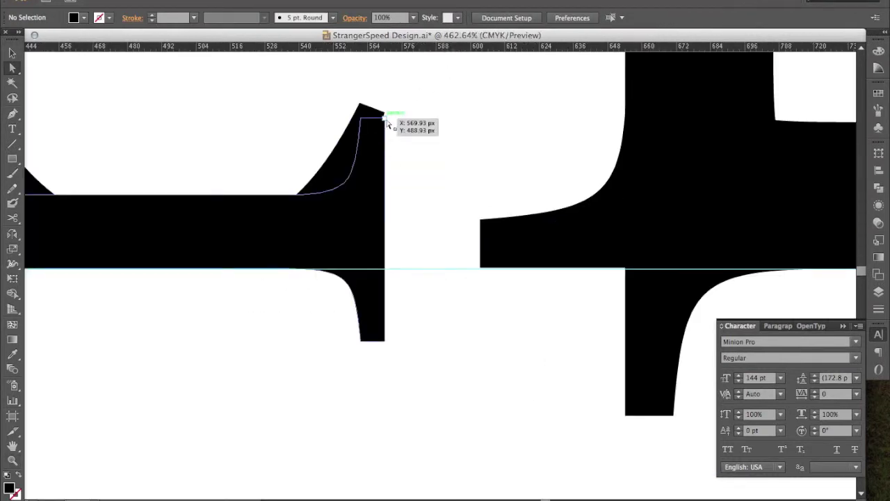
{"action": "left_click_drag", "start_coordinate": [363, 124], "coordinate": [360, 105]}
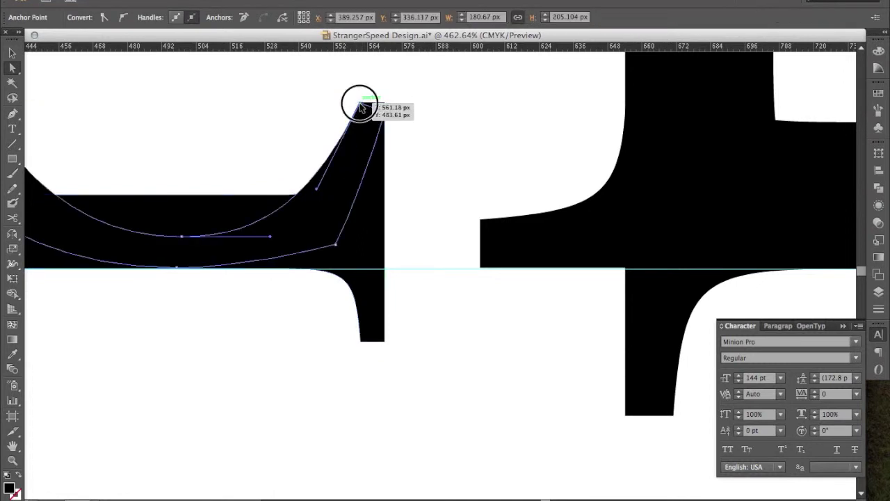
{"action": "left_click", "coordinate": [508, 83]}
{"action": "key", "text": "ctrl+0"}
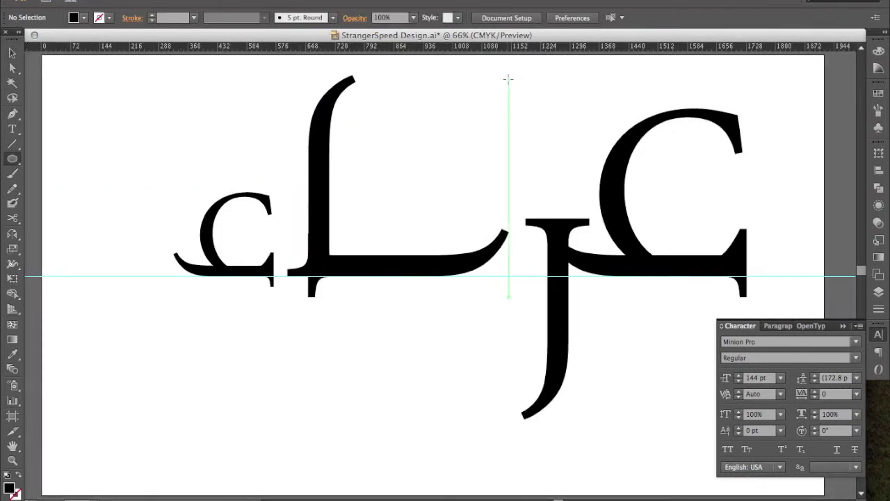
Draw small round dots and place one beneath the middle letter of the wordmark
{"action": "mouse_move", "coordinate": [200, 240]}
{"action": "left_mouse_down"}
{"action": "mouse_move", "coordinate": [285, 254]}
{"action": "mouse_move", "coordinate": [191, 239]}
{"action": "mouse_move", "coordinate": [683, 74]}
{"action": "mouse_move", "coordinate": [408, 317]}
{"action": "left_mouse_up"}
{"action": "key", "text": "v"}
{"action": "left_click", "coordinate": [441, 421]}
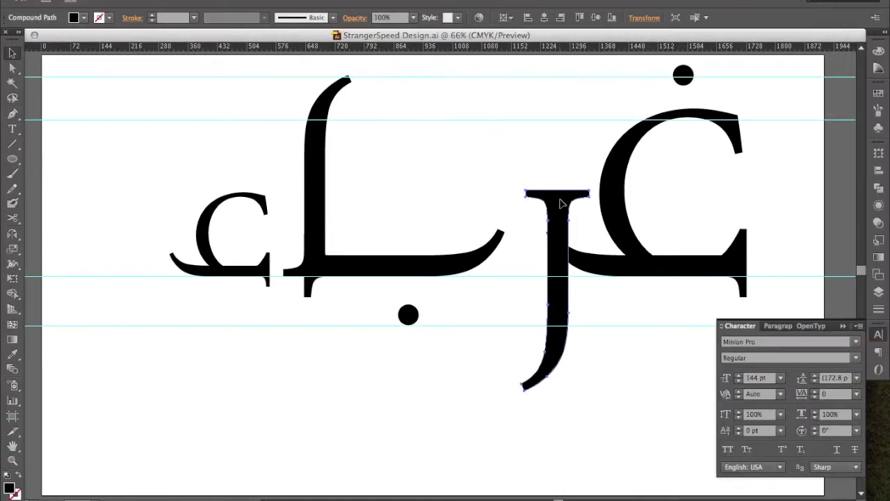
{"action": "left_click_drag", "start_coordinate": [683, 74], "coordinate": [408, 316]}
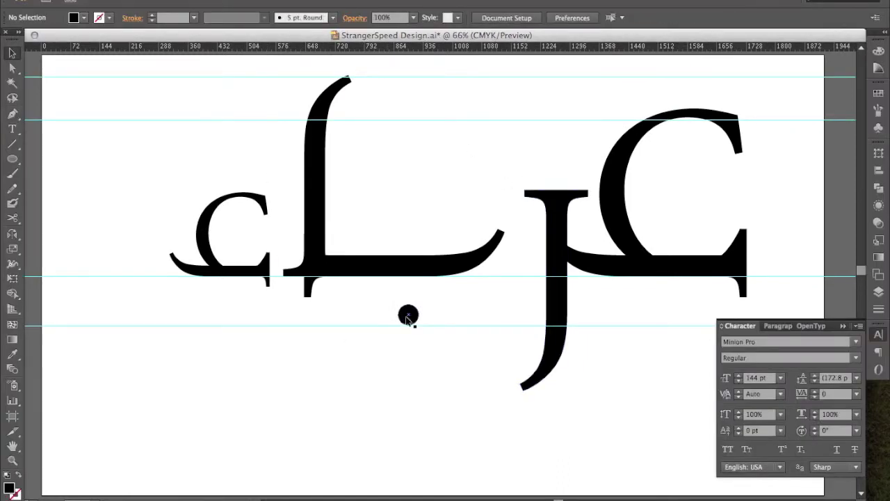
{"action": "key", "text": "ctrl+z"}
{"action": "mouse_move", "coordinate": [424, 386]}
{"action": "left_mouse_down"}
{"action": "mouse_move", "coordinate": [454, 419]}
{"action": "mouse_move", "coordinate": [685, 118]}
{"action": "mouse_move", "coordinate": [408, 341]}
{"action": "left_mouse_up"}
{"action": "key", "text": "v"}
{"action": "left_click", "coordinate": [452, 418]}
Select all the artwork, ungroup it, and centre it horizontally on the artboard
{"action": "key", "text": "ctrl+a"}
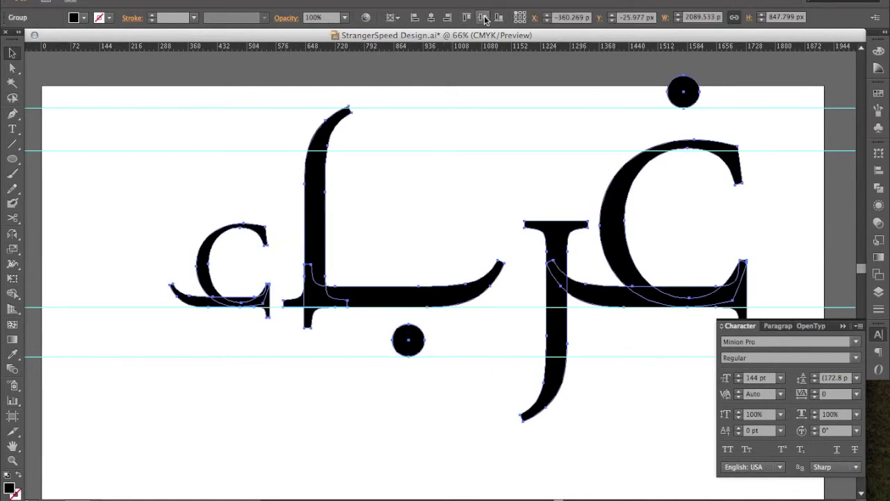
{"action": "left_click", "coordinate": [483, 18]}
{"action": "left_click", "coordinate": [430, 18]}
{"action": "key", "text": "ctrl+shift+g"}
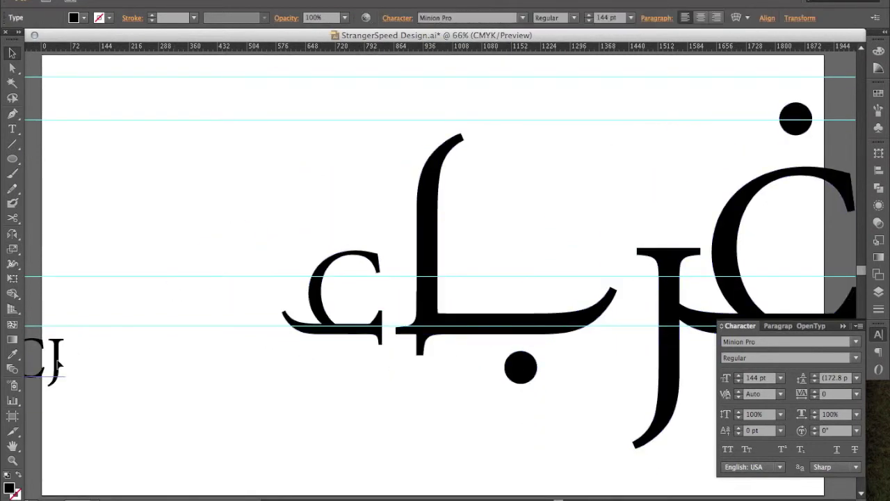
{"action": "left_click", "coordinate": [543, 17]}
{"action": "left_click", "coordinate": [459, 199]}
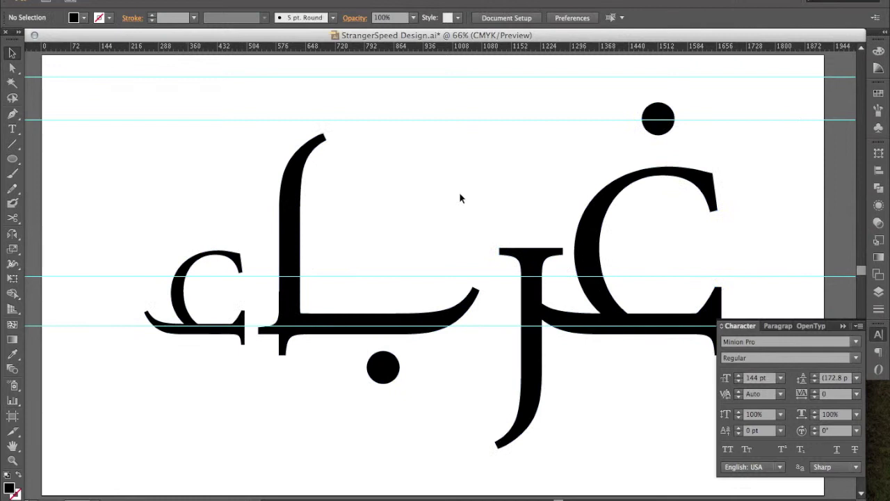
Collapse the character settings and clear all guides from the artboard
{"action": "left_click", "coordinate": [878, 335]}
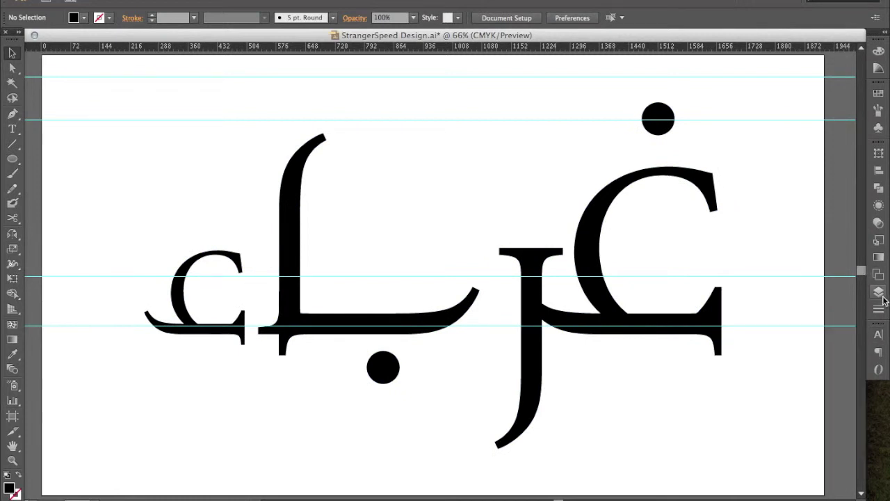
{"action": "left_click", "coordinate": [291, 2]}
{"action": "left_click", "coordinate": [507, 364]}
Type a capital 'I' above the letters and convert it to outlines
{"action": "key", "text": "t"}
{"action": "left_click", "coordinate": [449, 154]}
{"action": "type", "text": "I"}
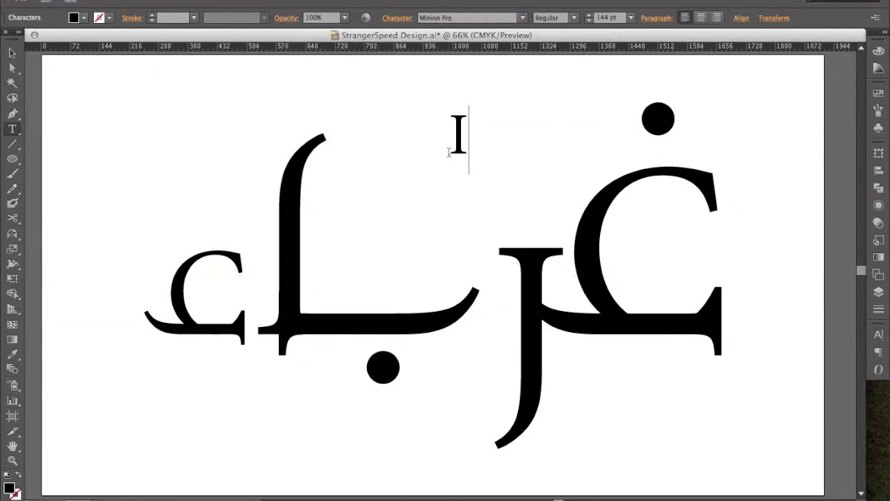
{"action": "key", "text": "Escape"}
{"action": "left_click", "coordinate": [94, 1]}
{"action": "left_click", "coordinate": [174, 99]}
{"action": "key", "text": "Return"}
Move the outlined I onto the middle letter's upright and stretch it to full height
{"action": "mouse_move", "coordinate": [459, 142]}
{"action": "left_mouse_down"}
{"action": "mouse_move", "coordinate": [266, 312]}
{"action": "mouse_move", "coordinate": [340, 134]}
{"action": "left_mouse_up"}
{"action": "key", "text": "e"}
{"action": "key", "text": "v"}
{"action": "left_click", "coordinate": [323, 170]}
{"action": "left_click", "coordinate": [284, 258]}
Check the baa stroke and dot selections, then save the document
{"action": "left_click", "coordinate": [366, 324]}
{"action": "left_click", "coordinate": [384, 365], "text": "shift"}
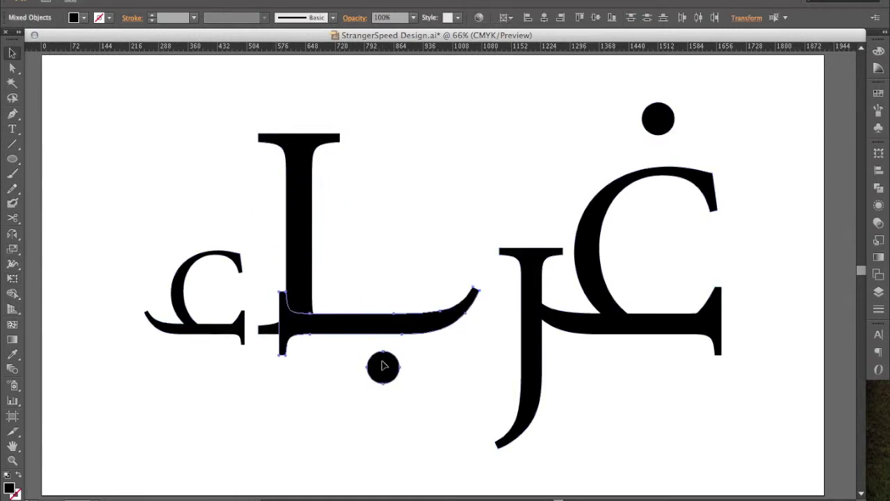
{"action": "left_click", "coordinate": [433, 233]}
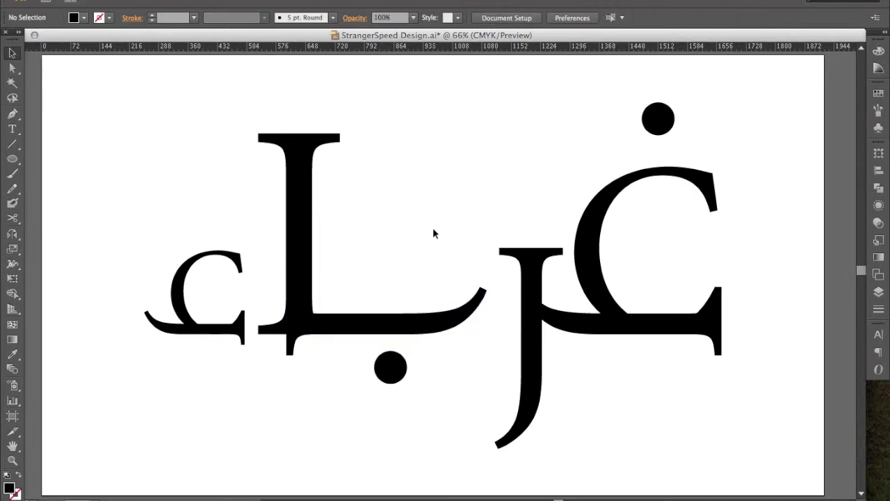
{"action": "key", "text": "ctrl+a"}
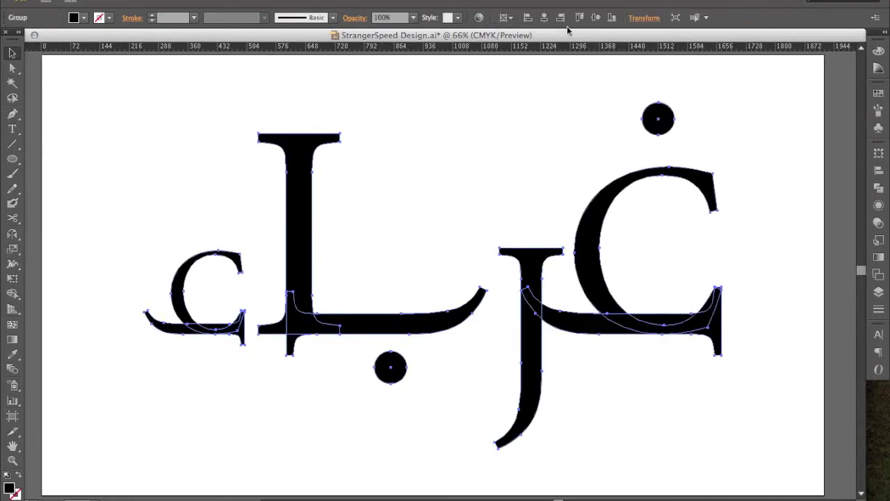
{"action": "left_click", "coordinate": [486, 156]}
{"action": "key", "text": "ctrl+s"}
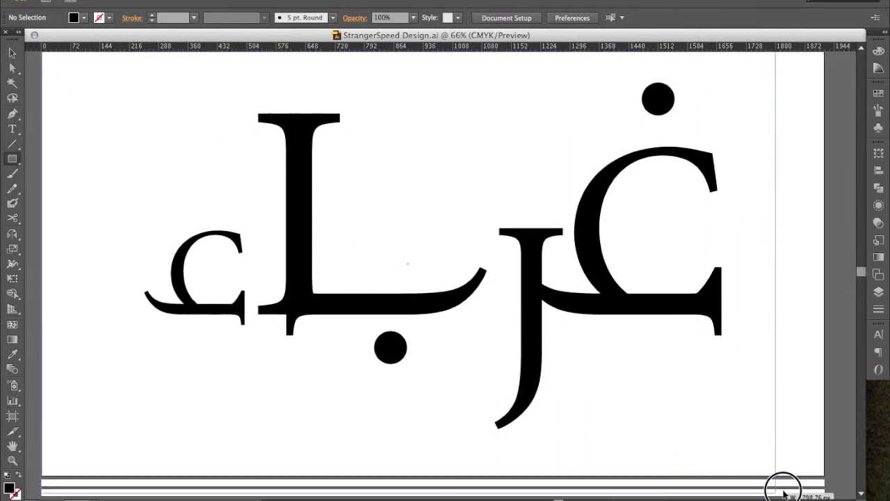
Draw an artboard-sized black rectangle behind the artwork and make the letter group white
{"action": "left_click_drag", "start_coordinate": [41, 57], "coordinate": [825, 496]}
{"action": "key", "text": "ctrl+a"}
{"action": "left_click", "coordinate": [878, 64]}
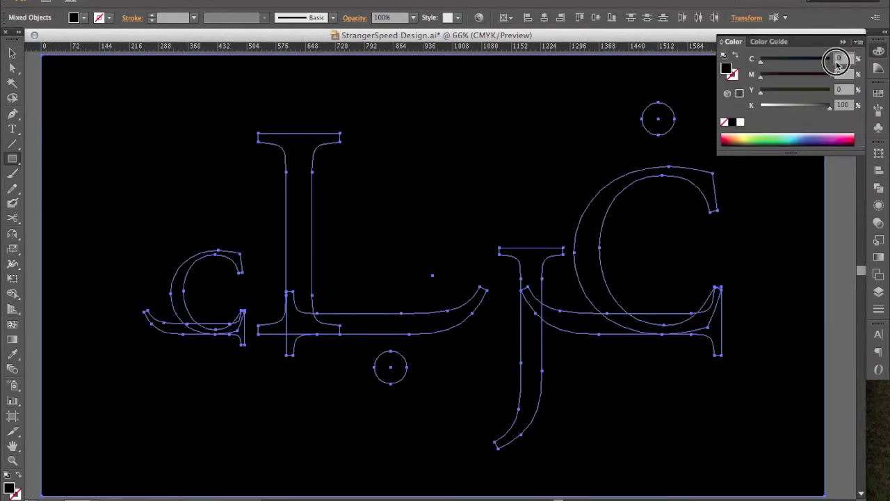
{"action": "type", "text": "100"}
{"action": "left_click", "coordinate": [829, 229]}
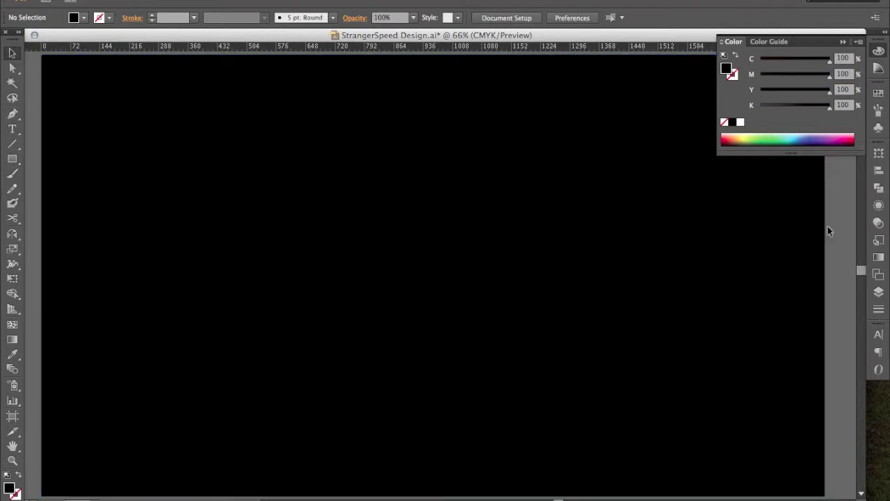
{"action": "left_click", "coordinate": [578, 272]}
{"action": "left_click", "coordinate": [740, 123]}
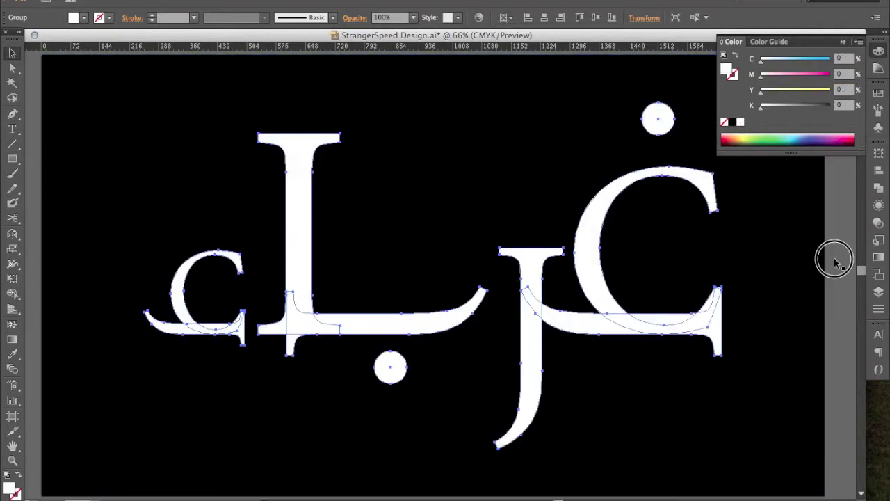
{"action": "left_click", "coordinate": [834, 260]}
{"action": "left_click", "coordinate": [843, 42]}
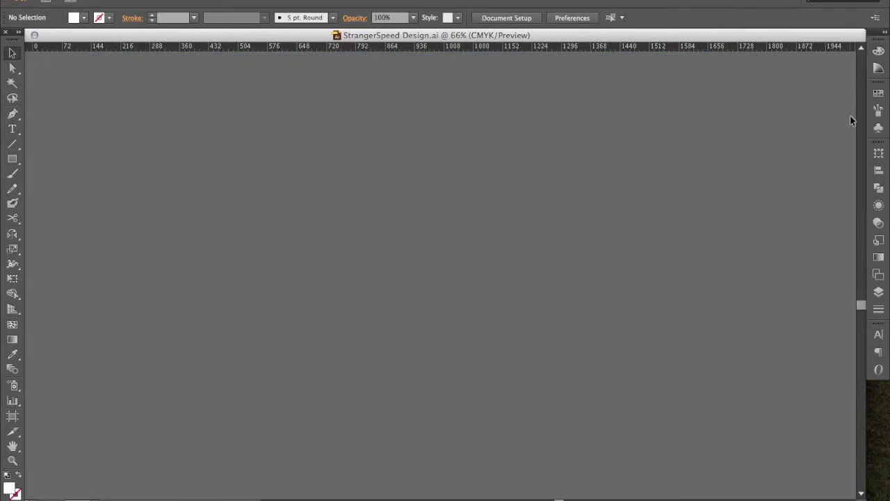
Add 'STRANGERS' as white 72 pt text and move it into the middle of the wordmark
{"action": "key", "text": "t"}
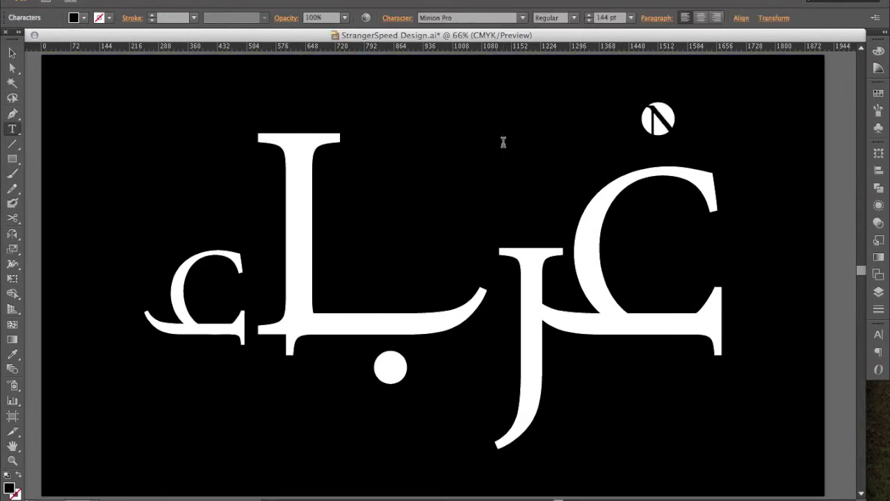
{"action": "left_click", "coordinate": [504, 142]}
{"action": "type", "text": "STRANGER"}
{"action": "key", "text": "ctrl+a"}
{"action": "left_click", "coordinate": [878, 50]}
{"action": "left_click", "coordinate": [740, 123]}
{"action": "left_click", "coordinate": [631, 18]}
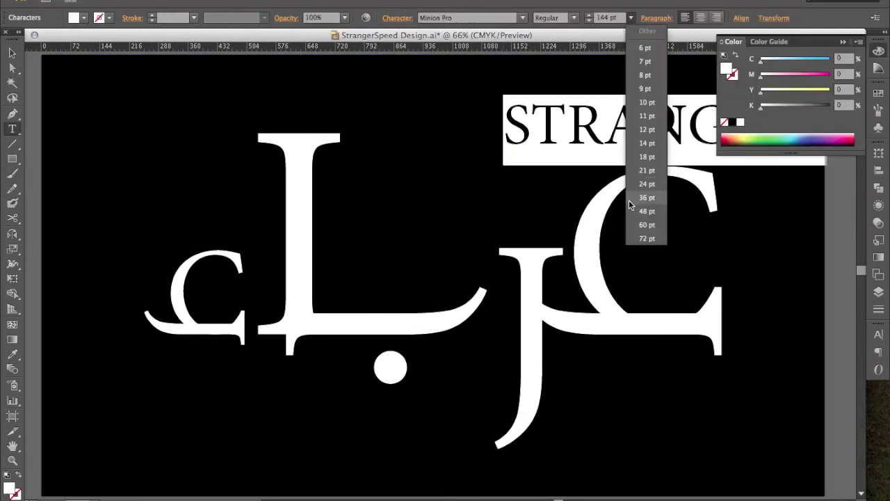
{"action": "left_click", "coordinate": [647, 239]}
{"action": "key", "text": "Escape"}
{"action": "left_click_drag", "start_coordinate": [512, 145], "coordinate": [348, 256]}
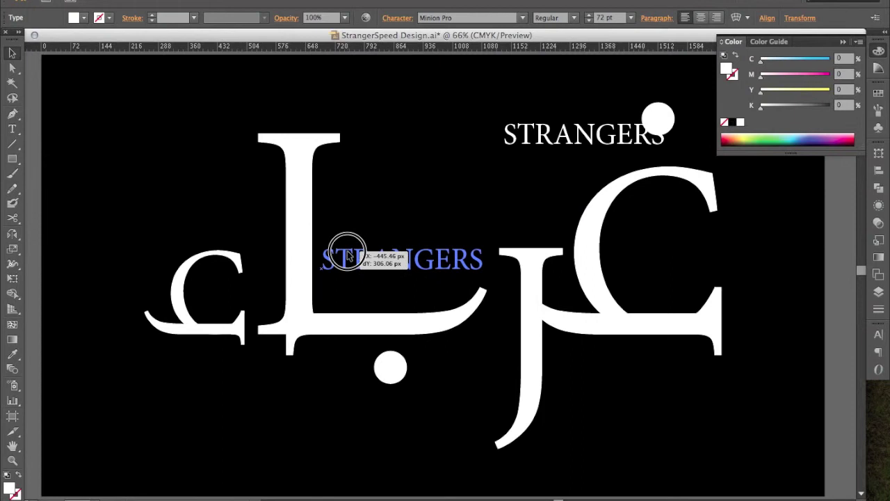
{"action": "left_click", "coordinate": [839, 241]}
{"action": "left_click", "coordinate": [842, 41]}
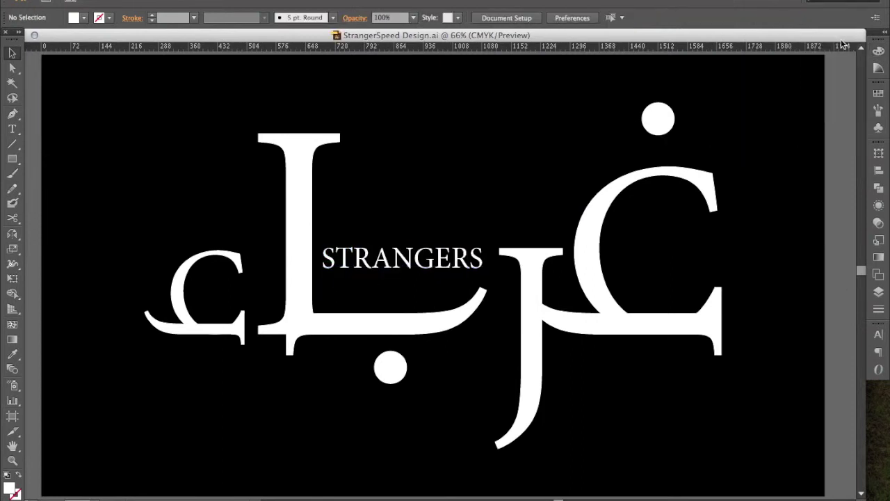
Bring the bird artwork over the wordmark and enlarge it beside the tall letter
{"action": "left_click_drag", "start_coordinate": [435, 278], "coordinate": [379, 155]}
{"action": "key", "text": "ctrl+r"}
{"action": "left_click_drag", "start_coordinate": [416, 182], "coordinate": [499, 221]}
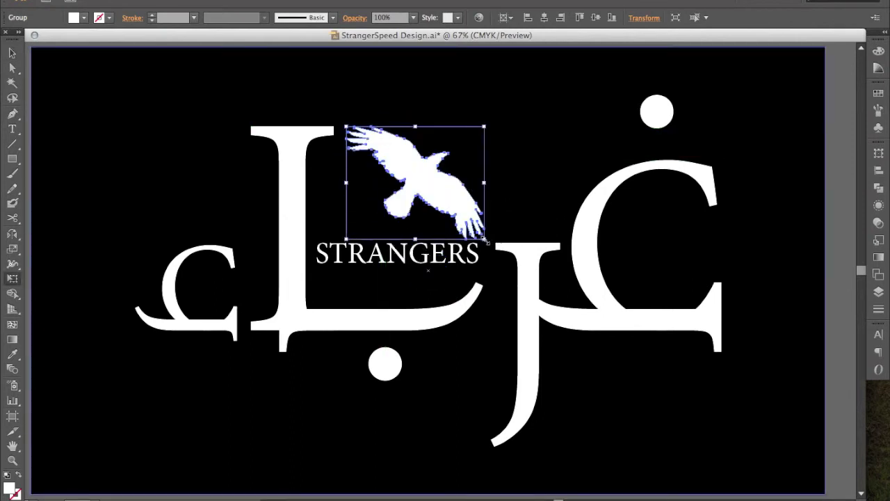
{"action": "key", "text": "v"}
{"action": "left_click", "coordinate": [838, 258]}
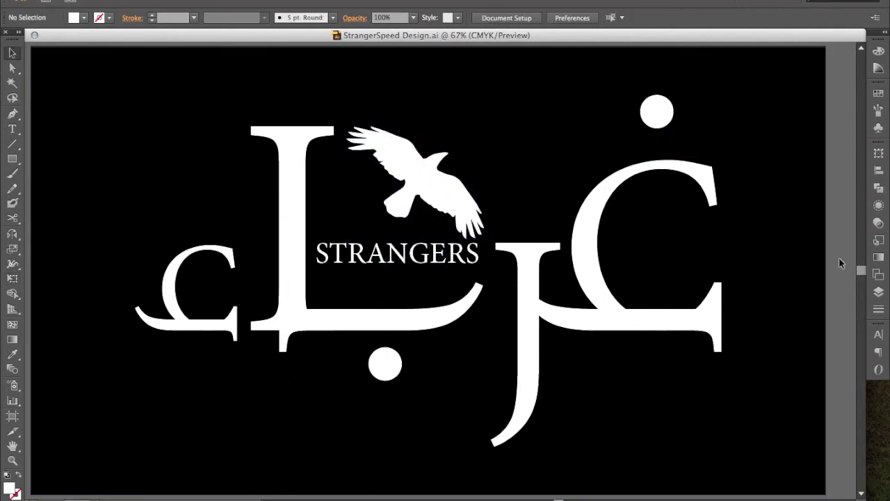
Ungroup the Arabic letters and try reshaping the right letter's base stroke, then undo it
{"action": "left_click", "coordinate": [600, 294]}
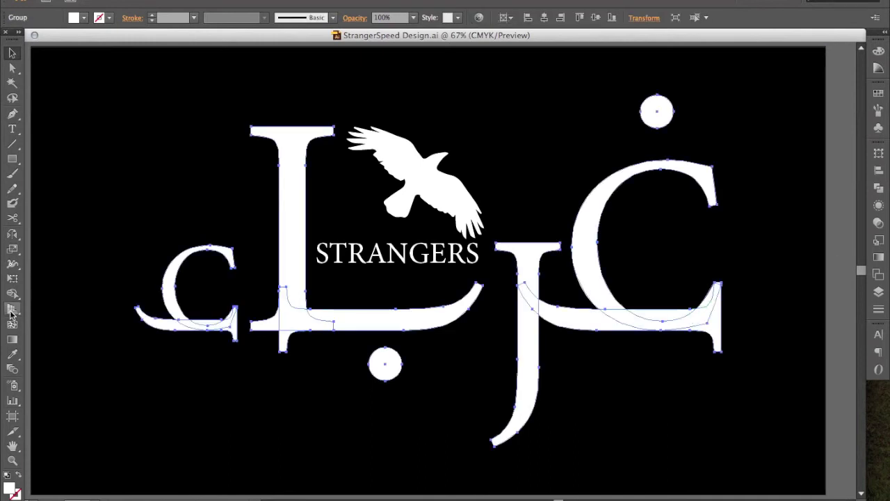
{"action": "left_click", "coordinate": [736, 327]}
{"action": "left_click", "coordinate": [576, 325]}
{"action": "key", "text": "ctrl+shift+g"}
{"action": "key", "text": "e"}
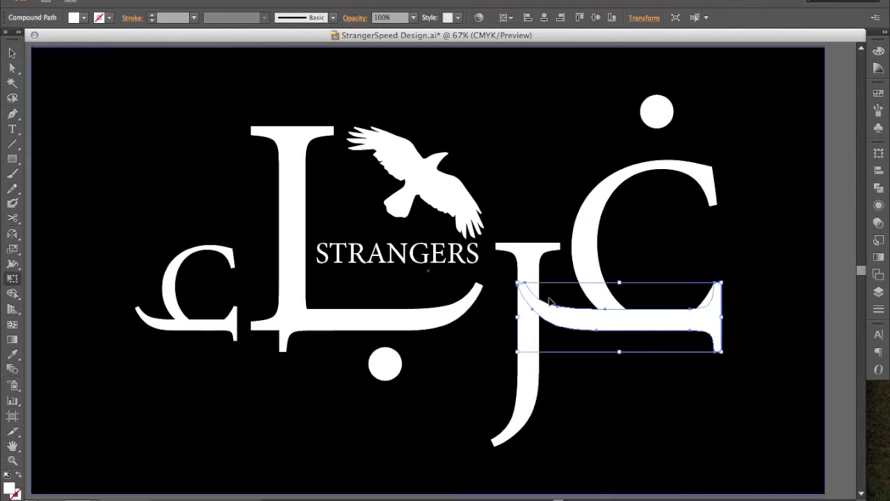
{"action": "left_click_drag", "start_coordinate": [521, 282], "coordinate": [560, 300]}
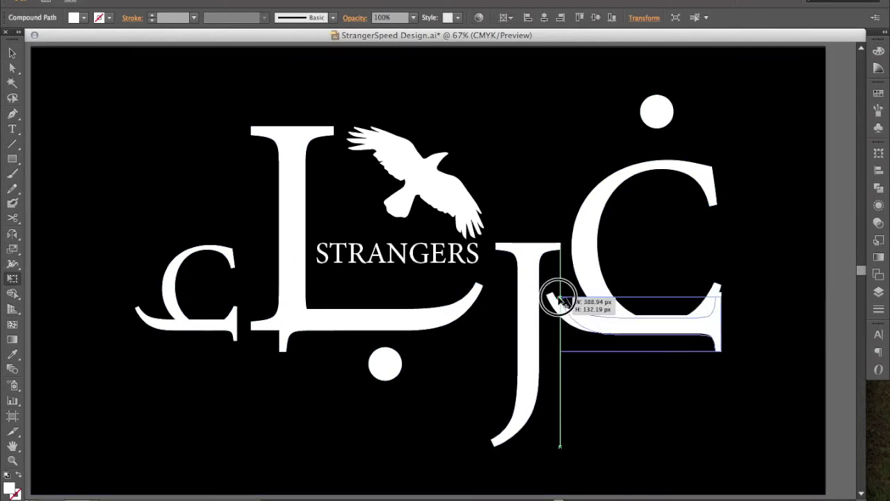
{"action": "key", "text": "ctrl+z"}
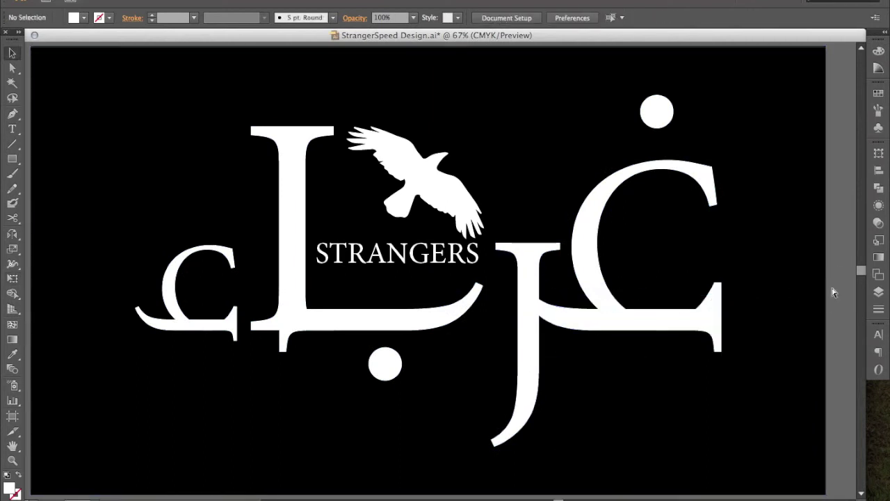